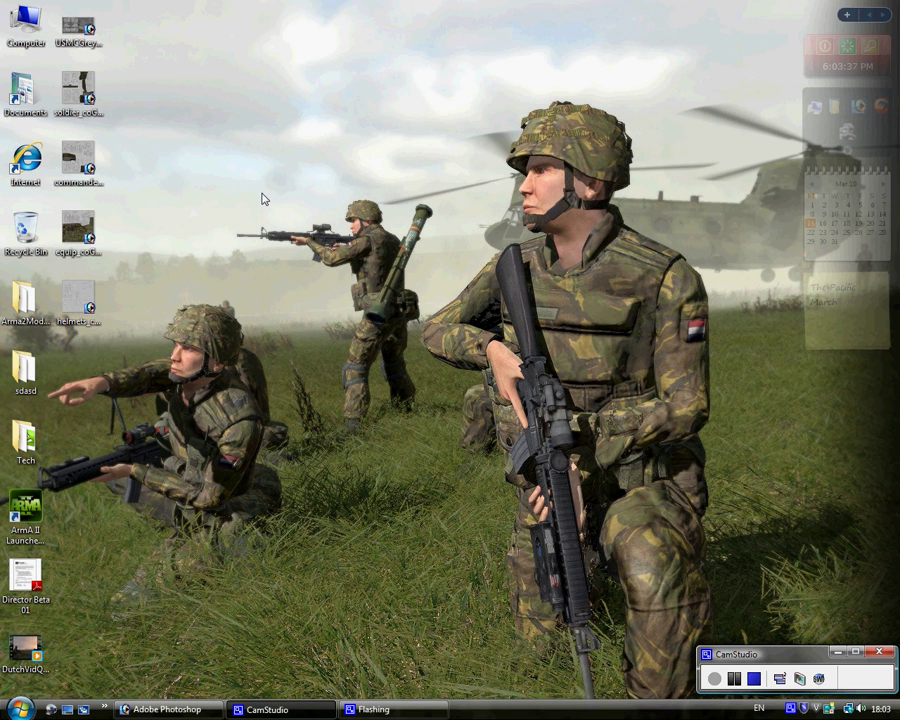
- Navigate from Computer through C:\Program Files\Steam\steamapps\common to the arma 2 folder
double_click(10, 42)
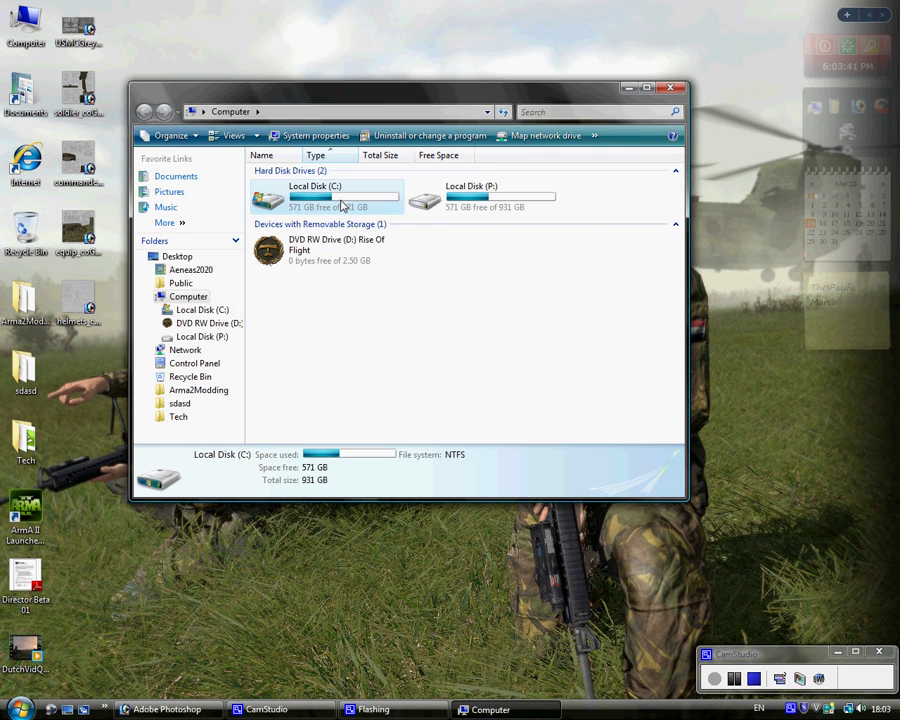
double_click(340, 205)
double_click(335, 287)
scroll(333, 290, "down", 6)
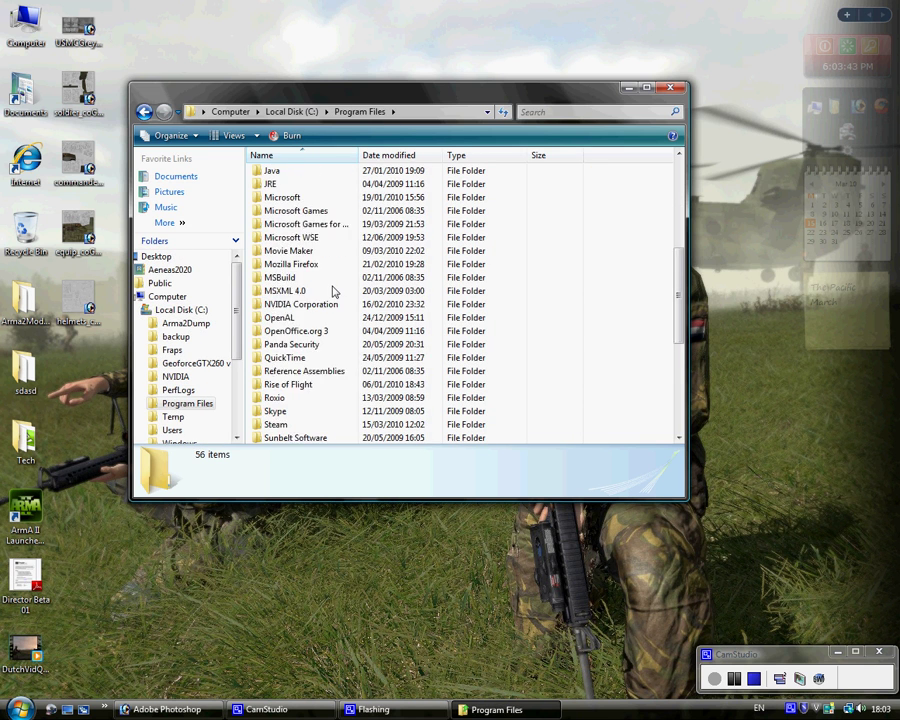
scroll(333, 290, "down", 2)
double_click(270, 345)
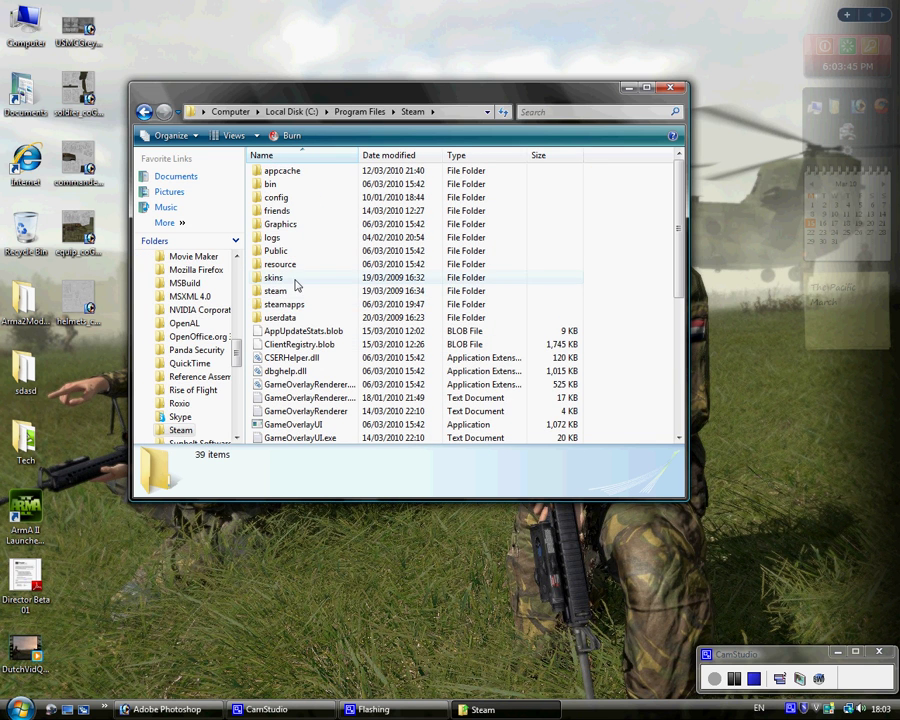
double_click(285, 304)
double_click(280, 172)
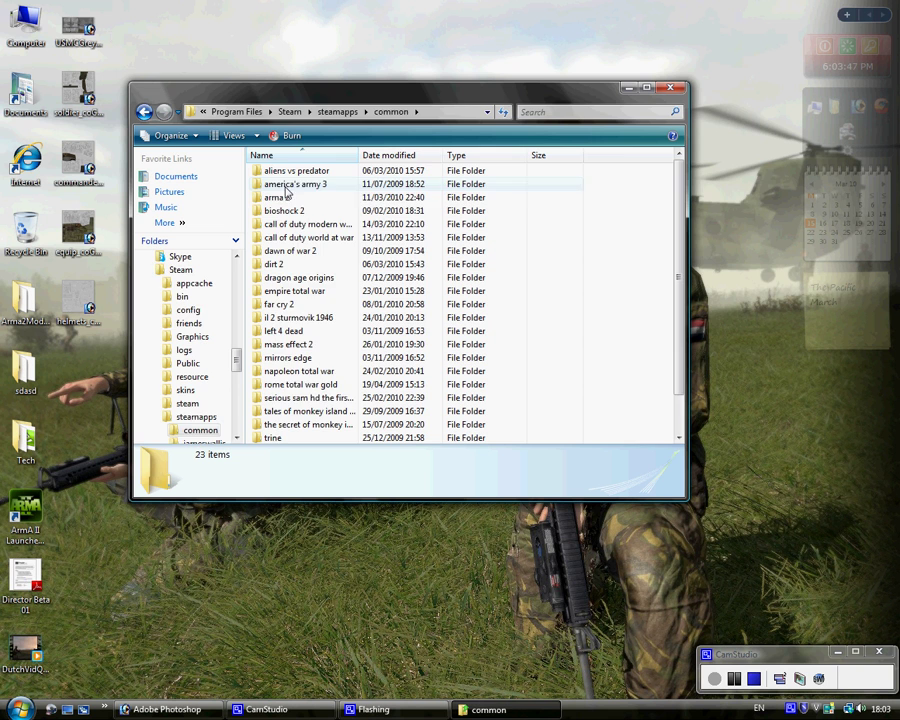
double_click(281, 197)
- Open the AddOns folder and copy the characters2 archive
scroll(340, 272, "down", 3)
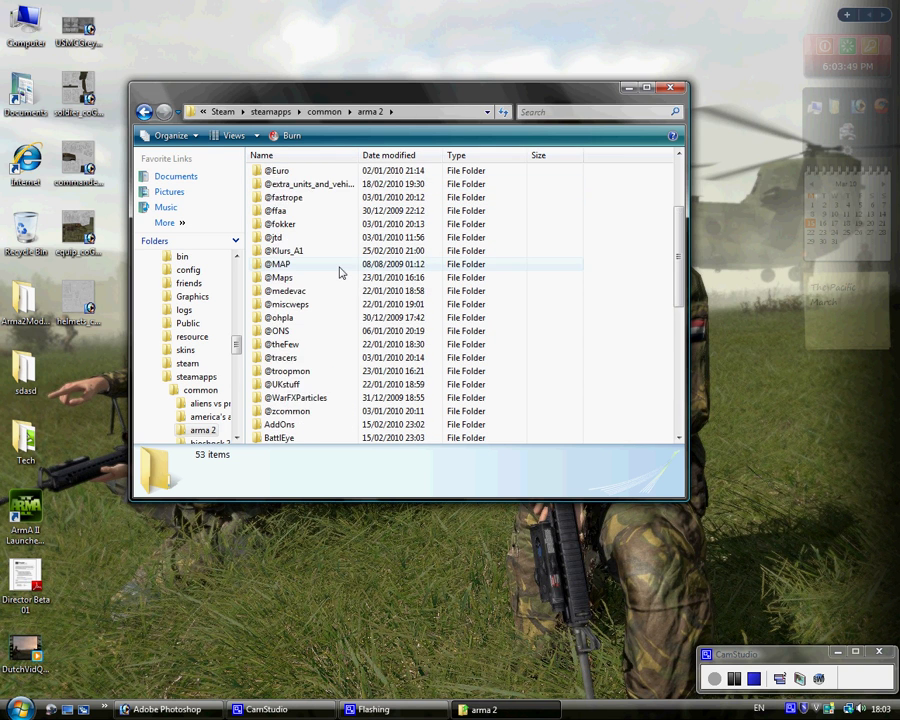
scroll(340, 271, "down", 3)
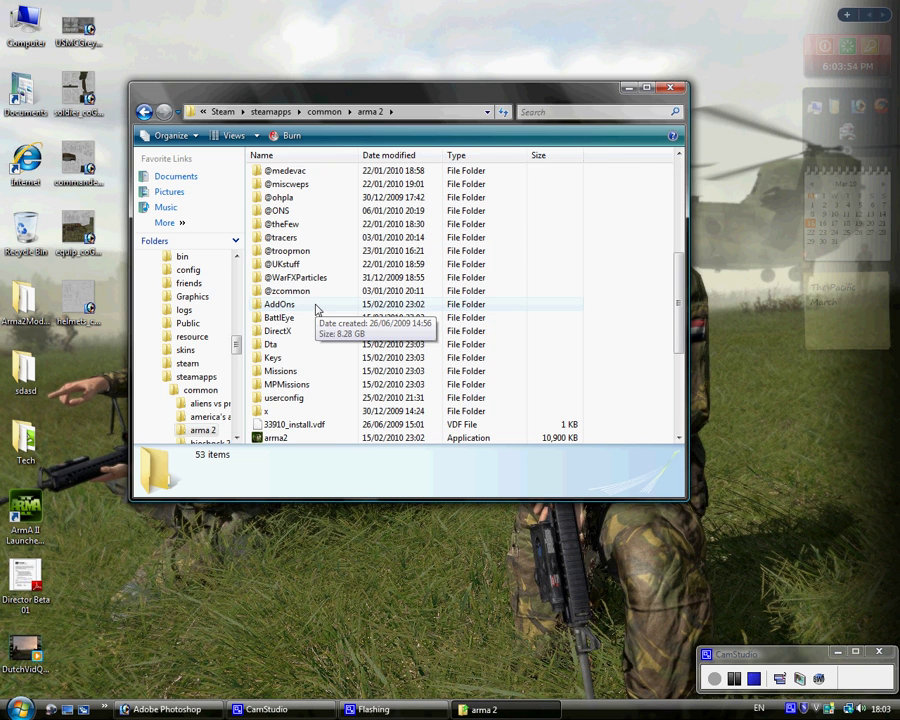
double_click(282, 304)
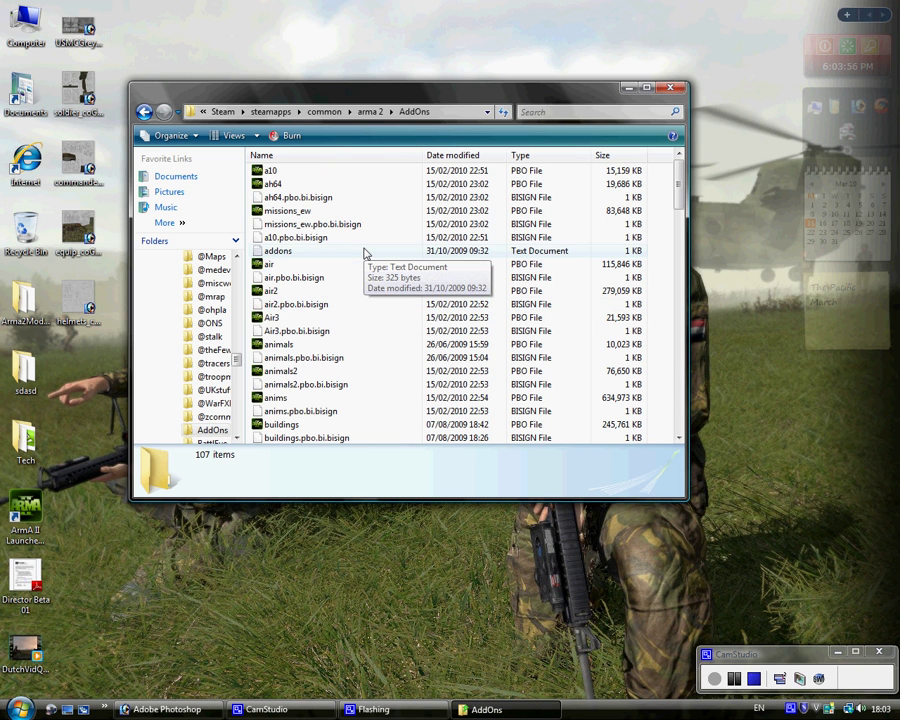
scroll(365, 252, "down", 5)
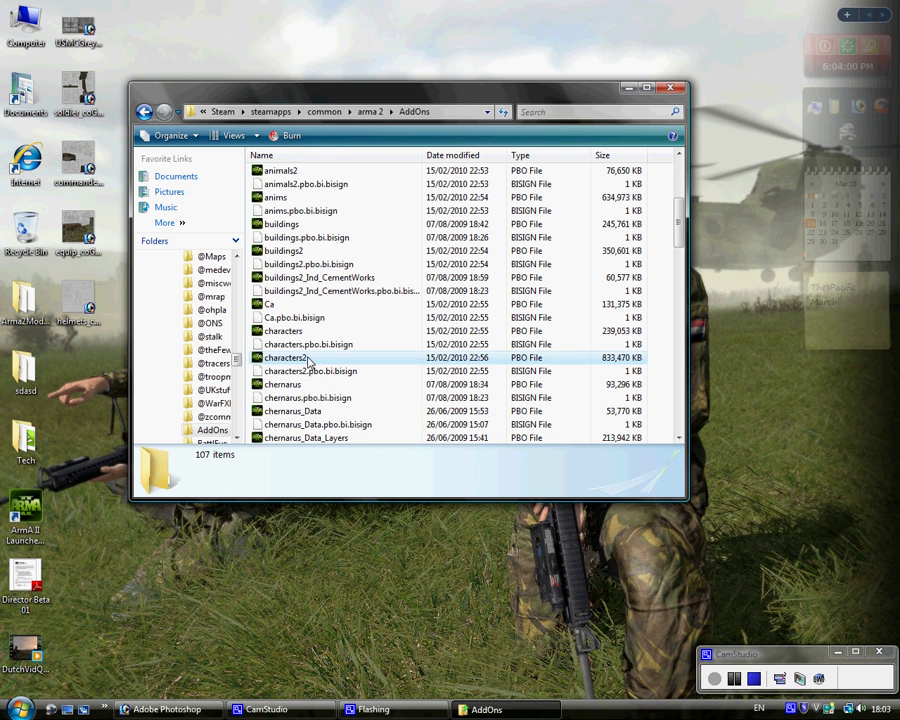
right_click(309, 359)
left_click(342, 528)
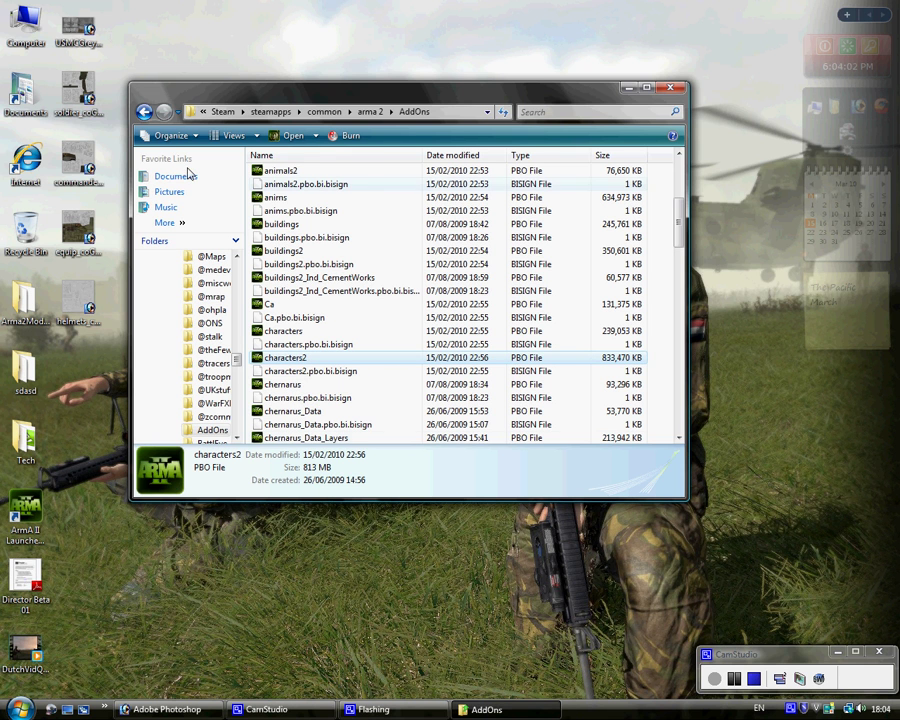
- Close the AddOns window and paste characters2 into C:\Arma2Dump
key("alt+F4")
double_click(22, 25)
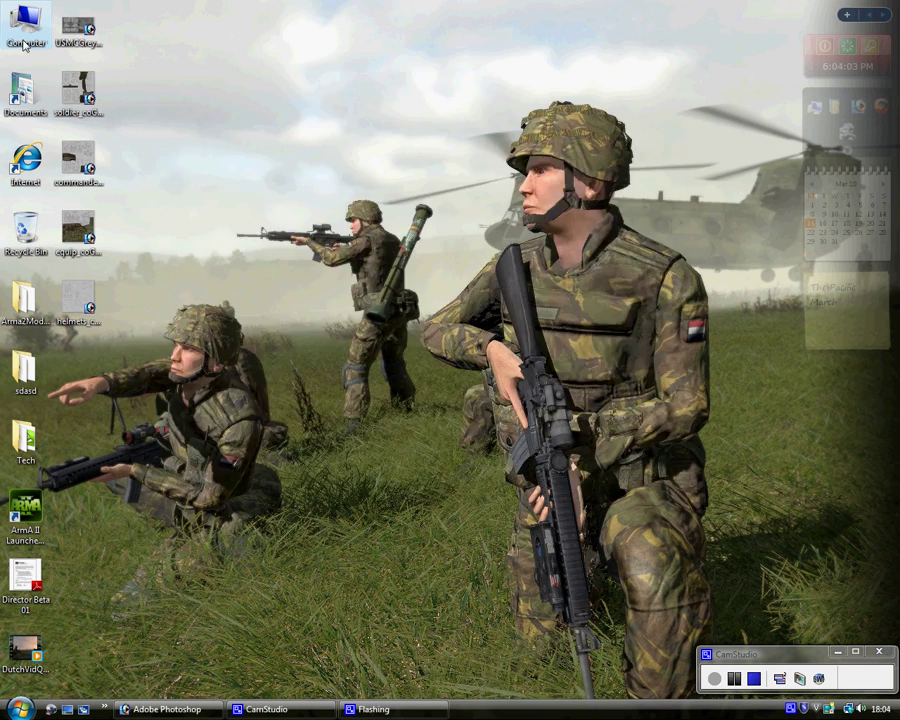
double_click(338, 205)
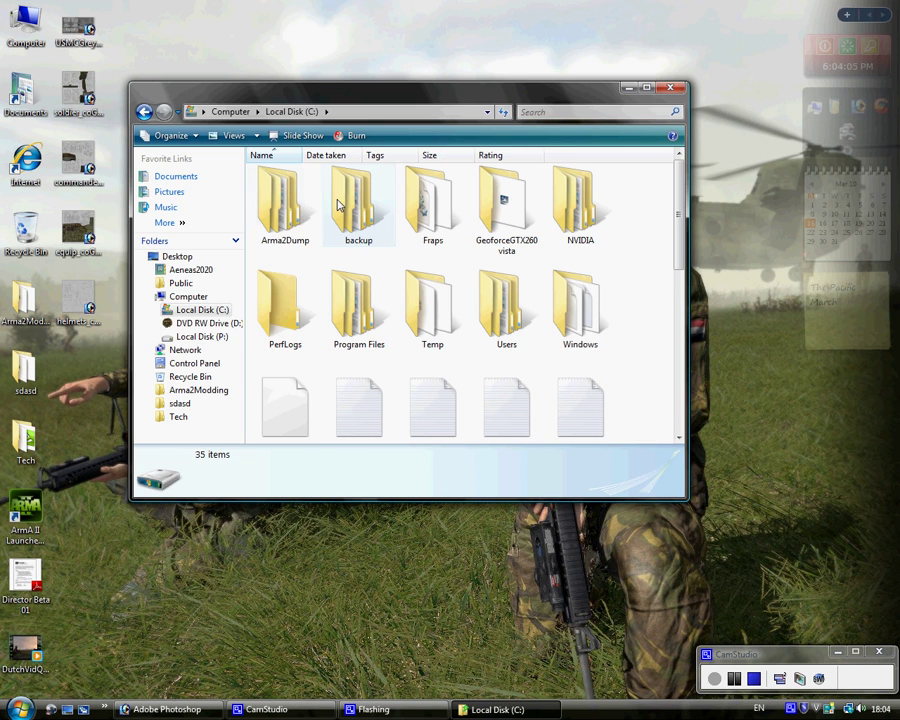
double_click(280, 195)
right_click(284, 231)
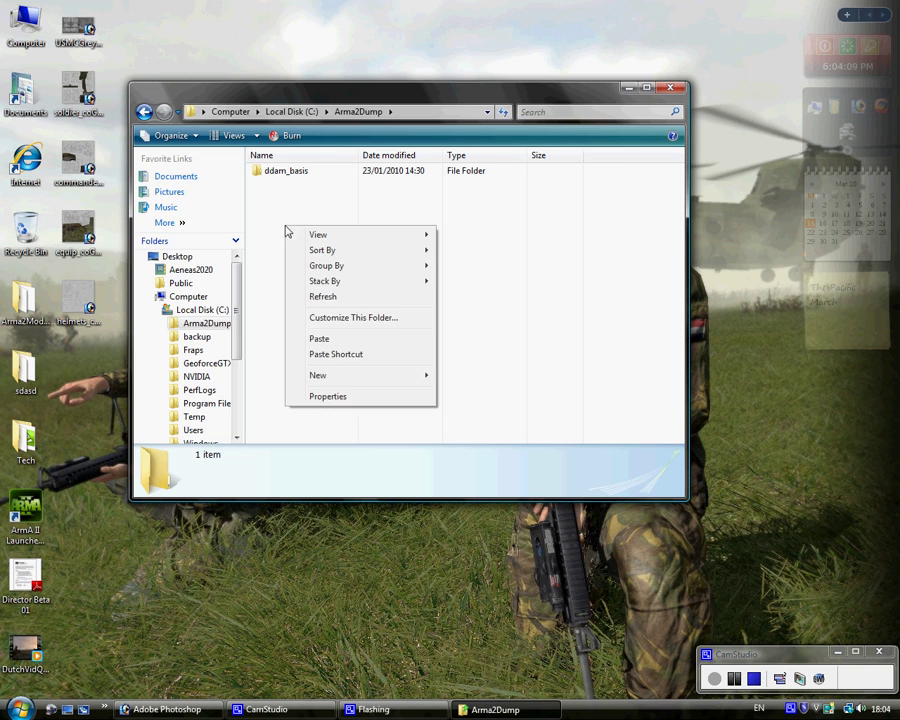
left_click(345, 340)
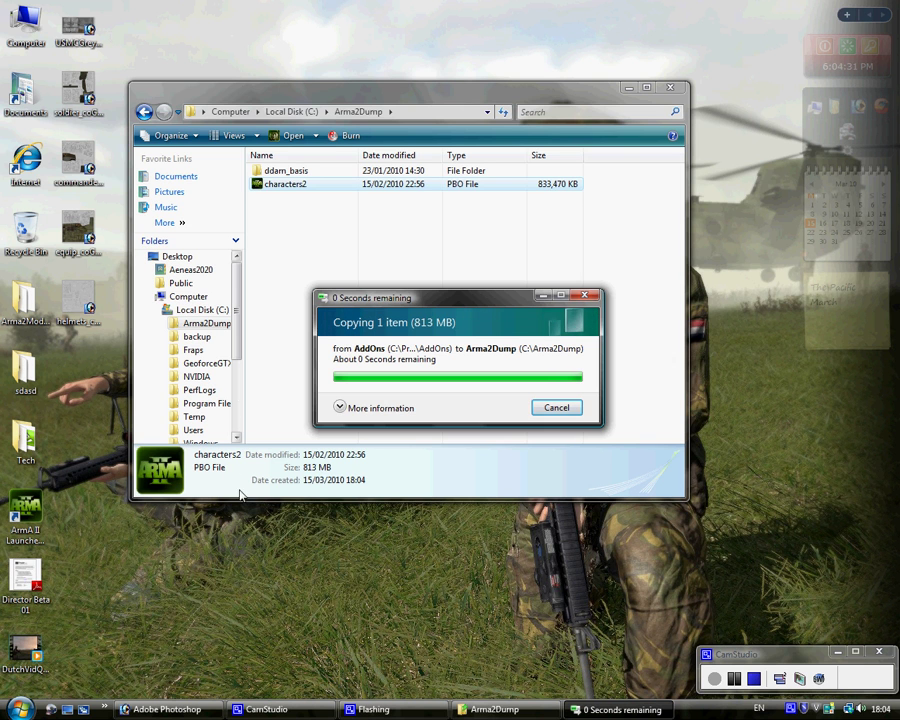
- Find and select the Eliteness program in the Arma2Modding folder
double_click(28, 300)
left_click_drag(478, 94, 430, 214)
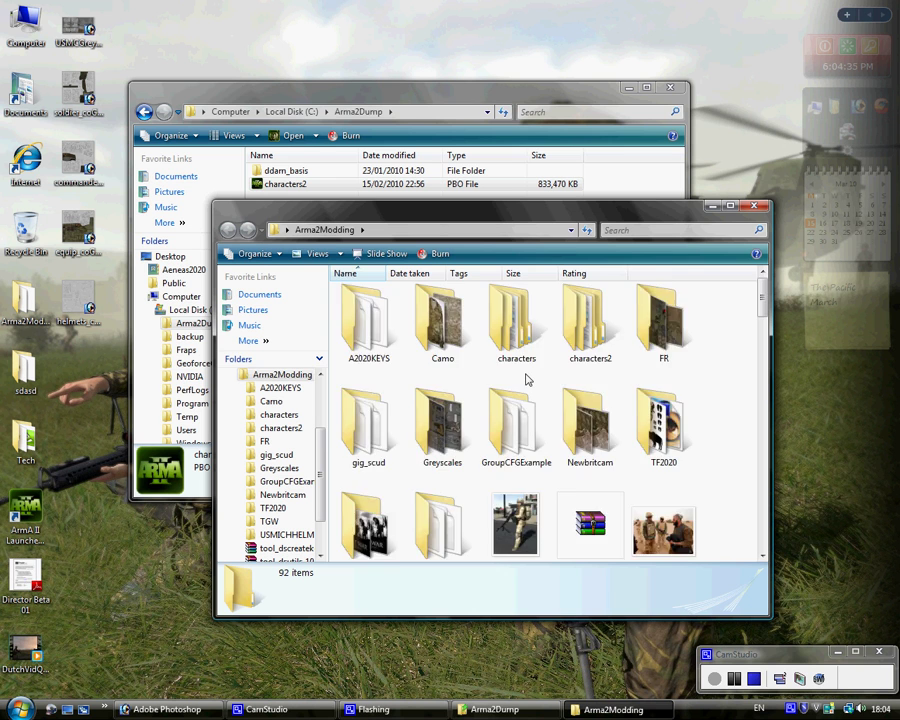
scroll(527, 379, "down", 3)
scroll(527, 379, "down", 2)
scroll(500, 400, "up", 2)
left_click(378, 425)
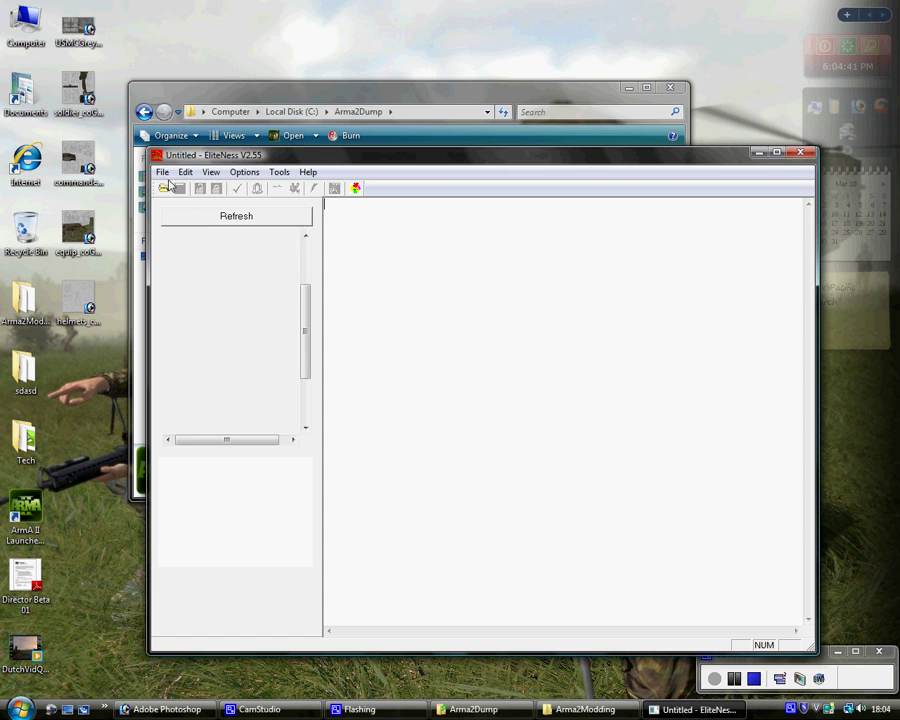
- Browse to C:\Arma2Dump in EliteNess and request extraction of characters2.pbo
scroll(299, 268, "up", 4)
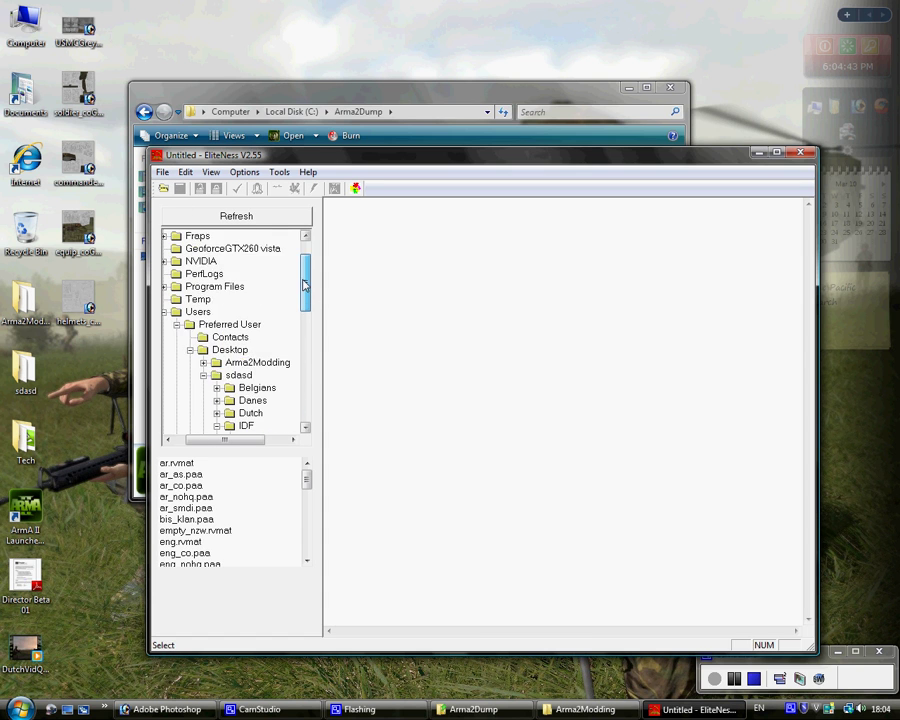
double_click(185, 349)
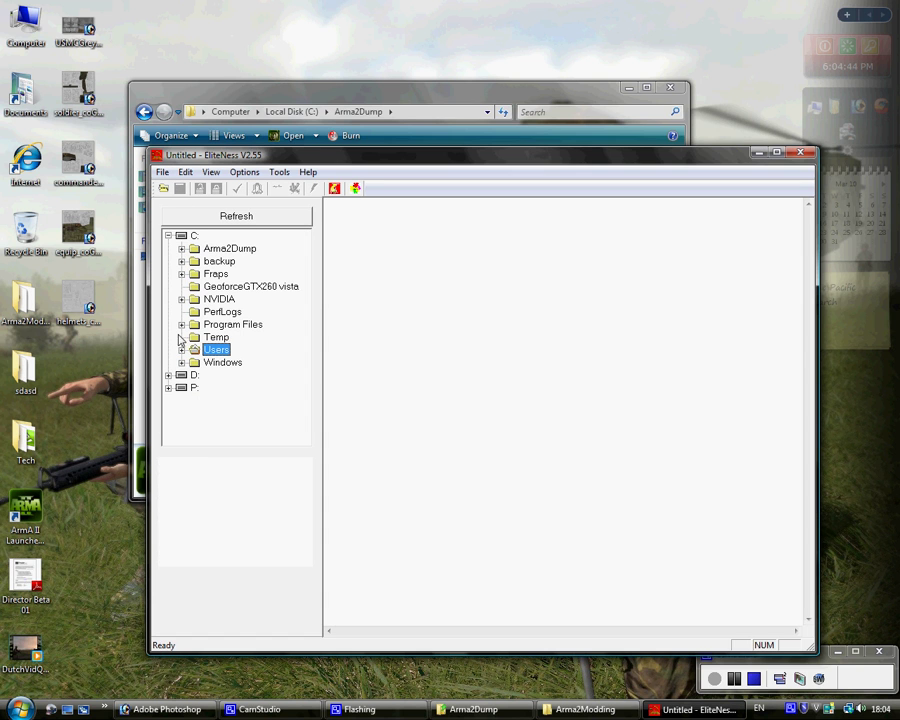
left_click(181, 248)
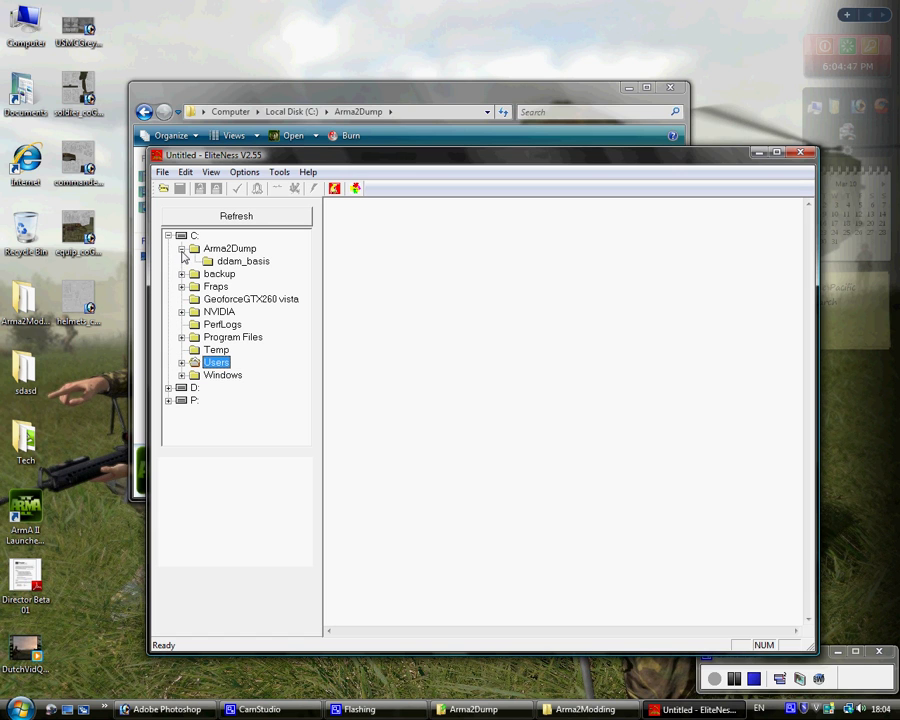
left_click(228, 251)
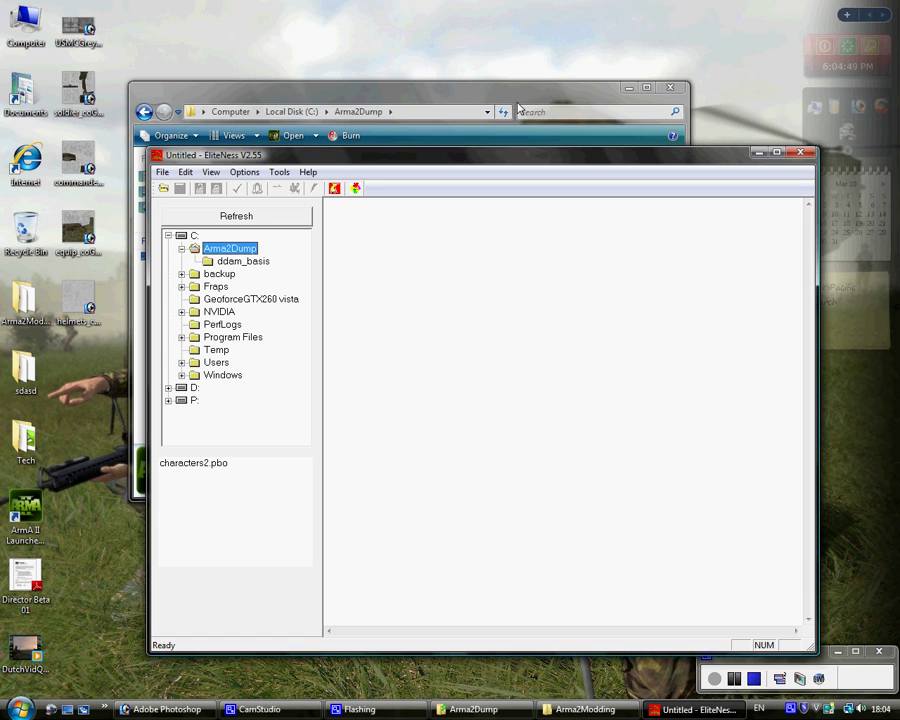
left_click(200, 465)
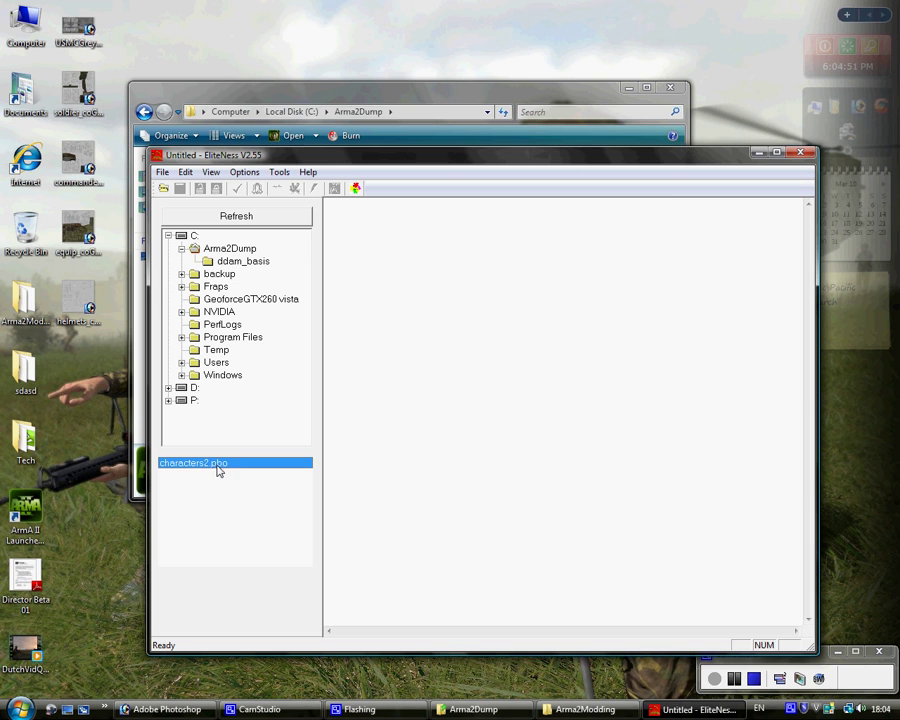
double_click(205, 466)
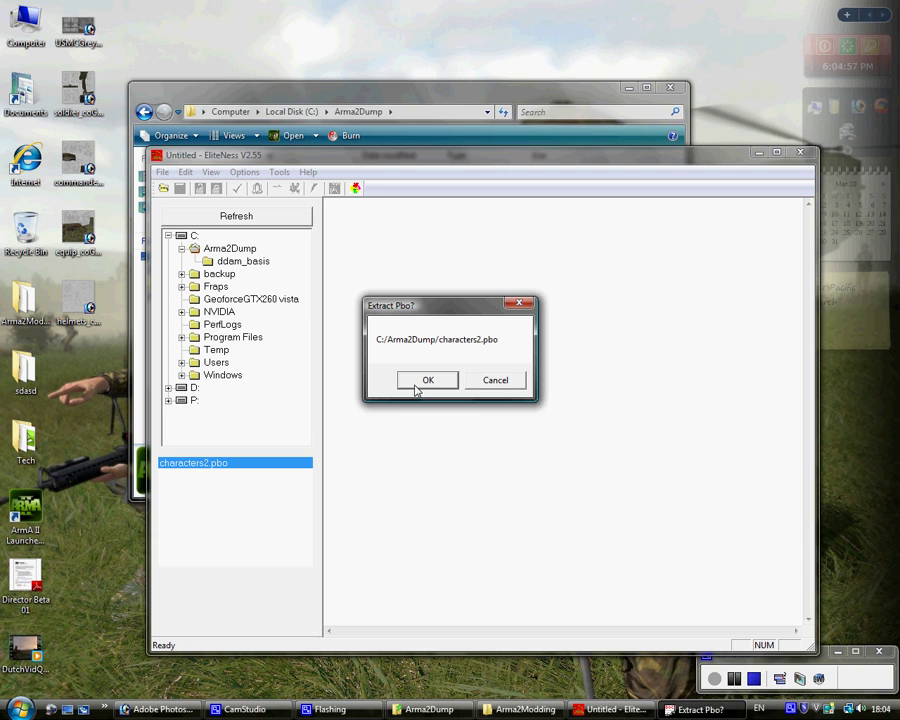
- Confirm extracting characters2.pbo, review the extraction log, then close EliteNess
left_click(418, 381)
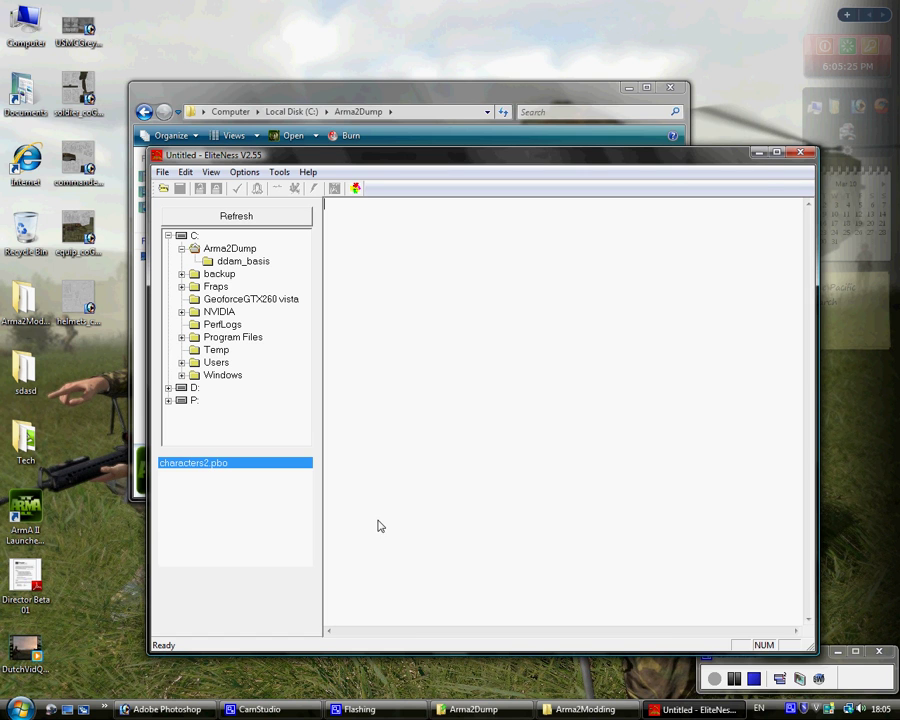
left_click(165, 709)
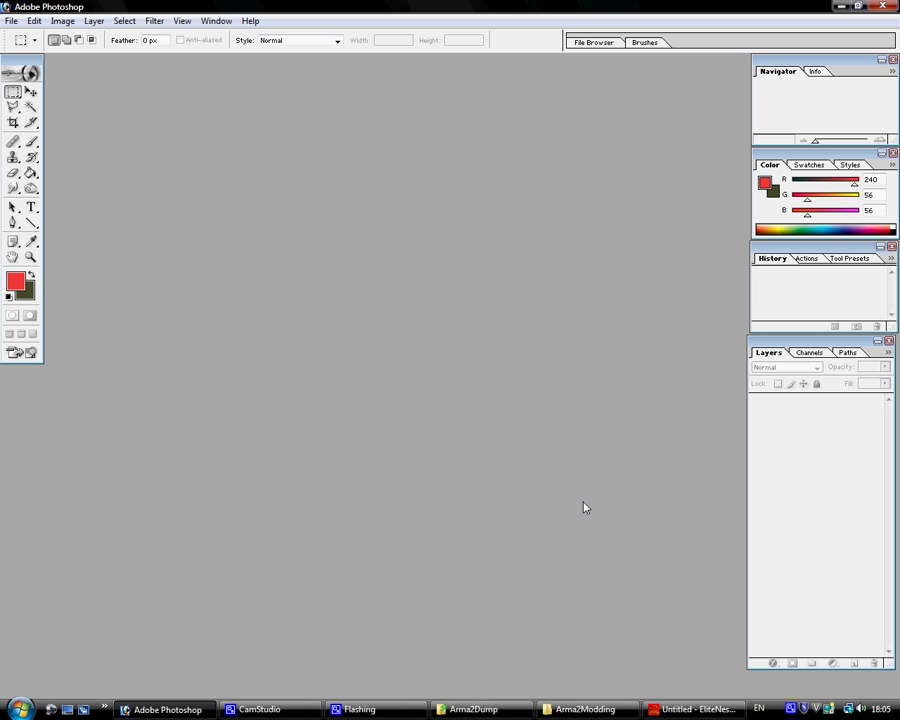
left_click(690, 709)
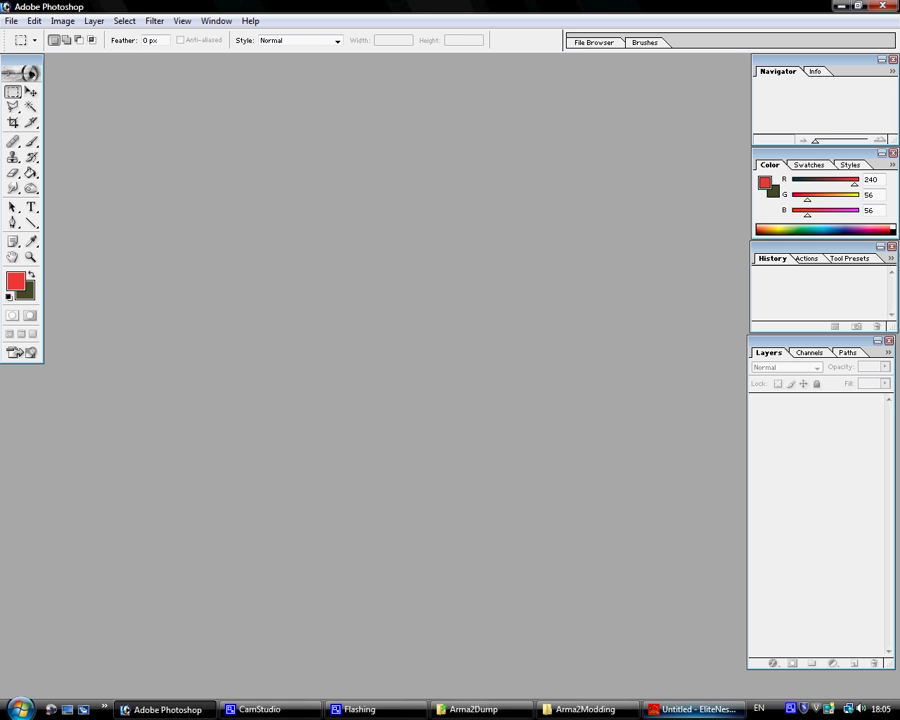
left_click(690, 709)
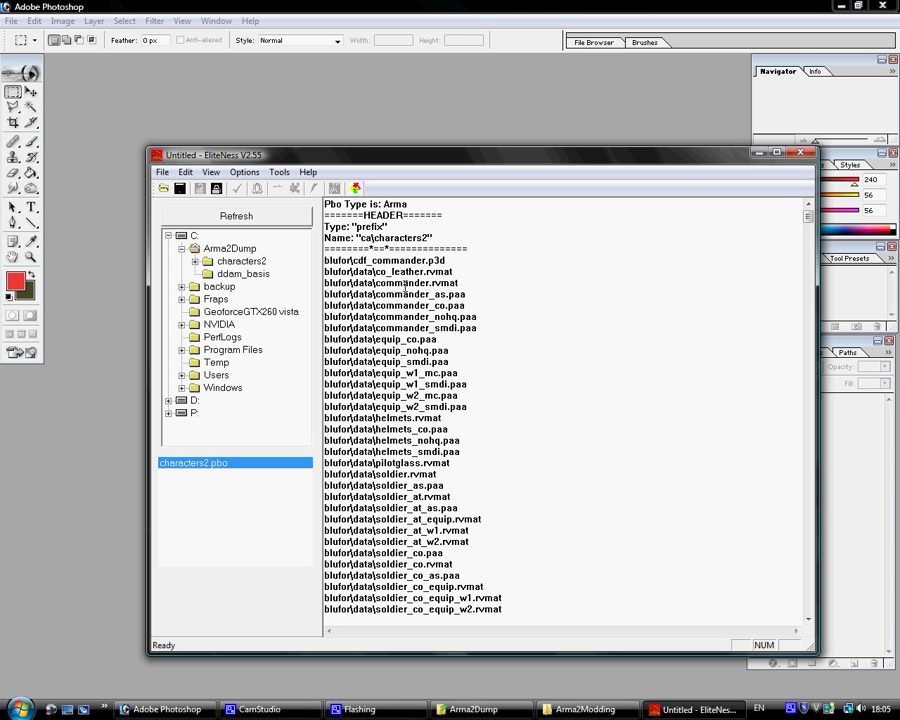
left_click_drag(808, 215, 800, 632)
scroll(800, 632, "up", 15)
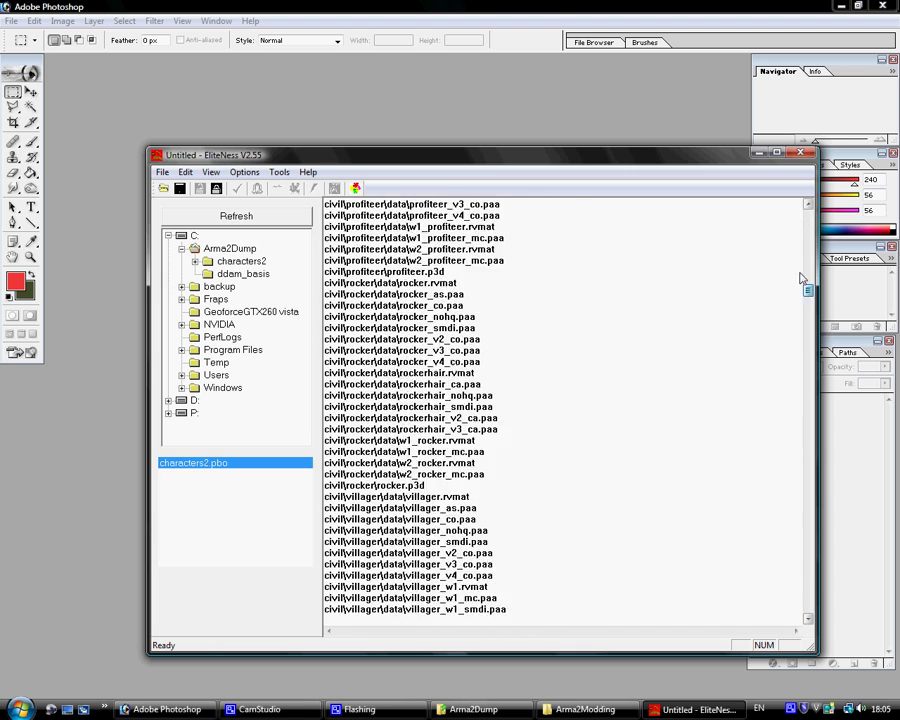
key("alt+F4")
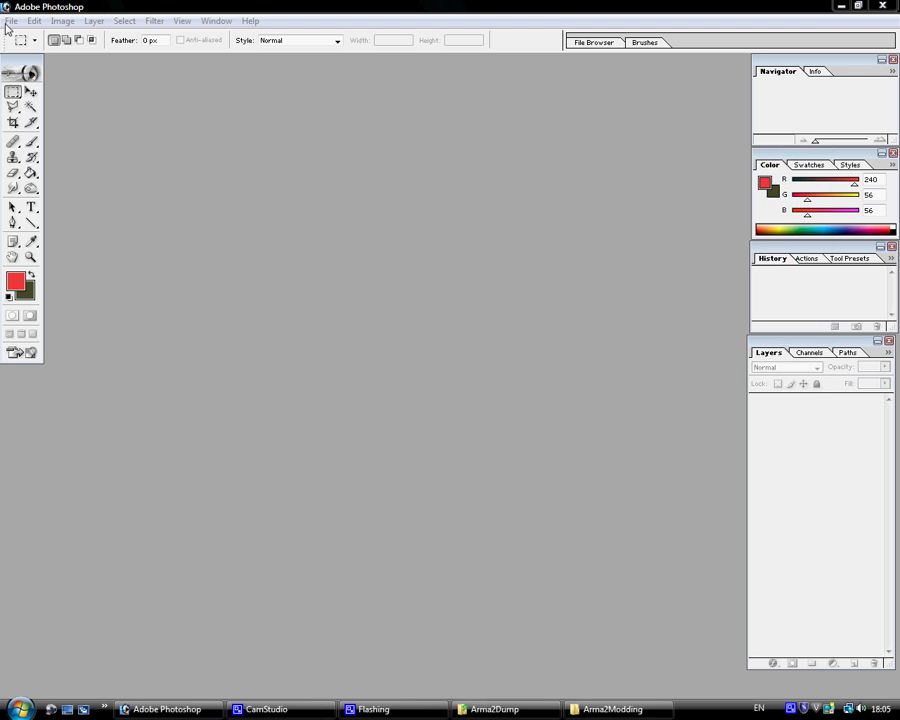
- Start File > Open and browse to C:\Arma2Dump\characters2\ca\characters2\blufor
left_click(10, 20)
left_click(38, 52)
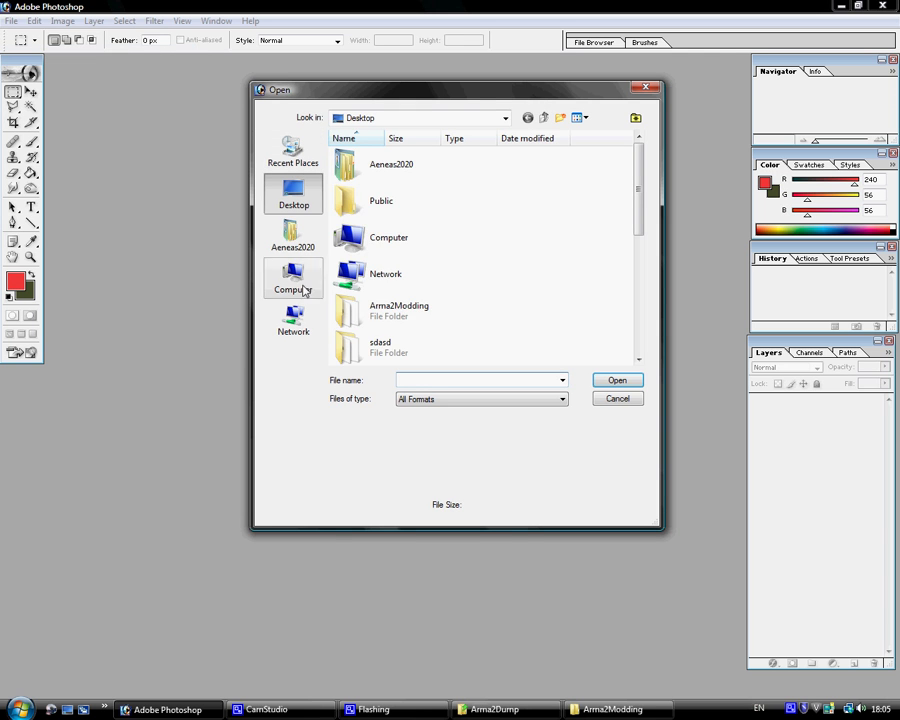
double_click(378, 247)
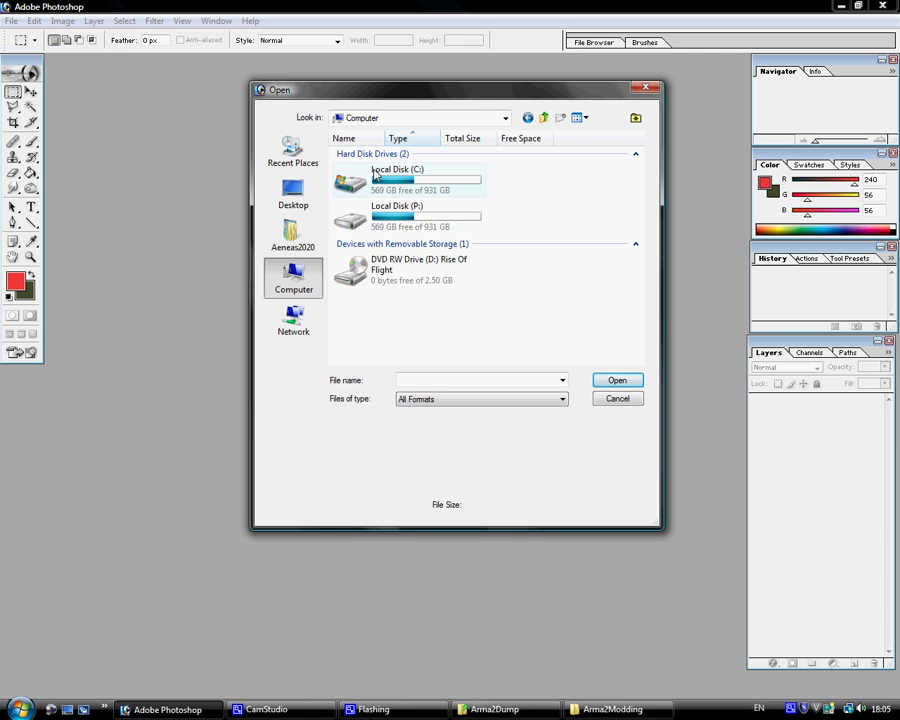
double_click(372, 174)
double_click(363, 174)
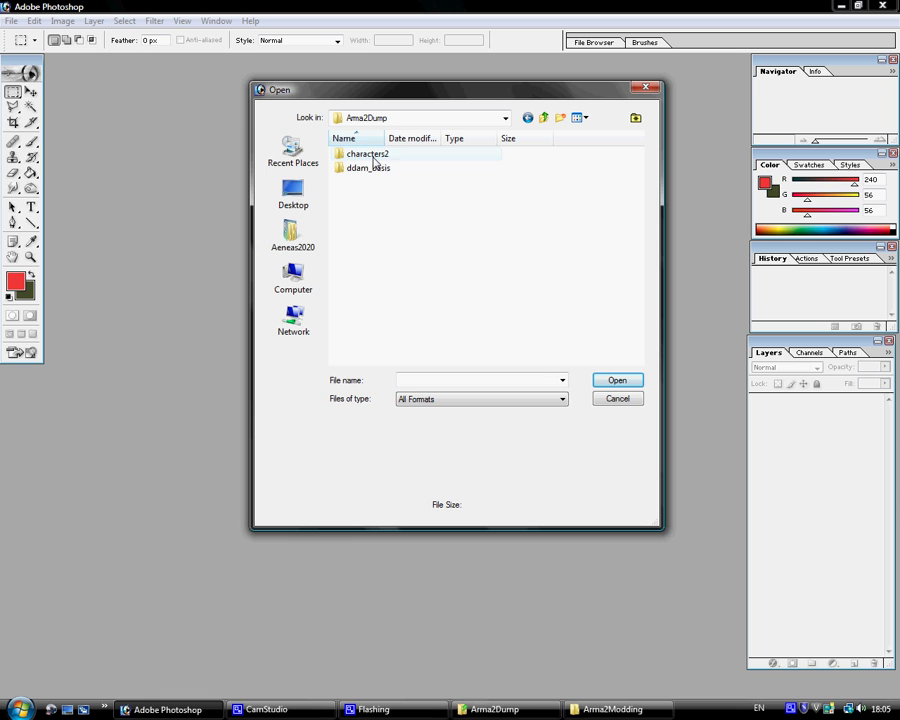
double_click(372, 154)
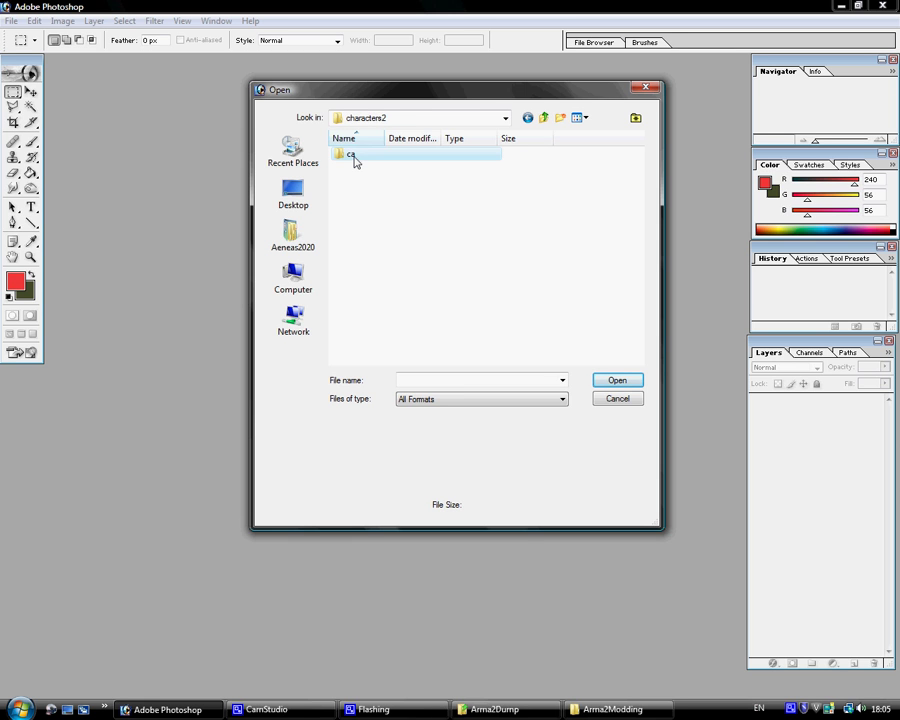
double_click(354, 157)
double_click(356, 157)
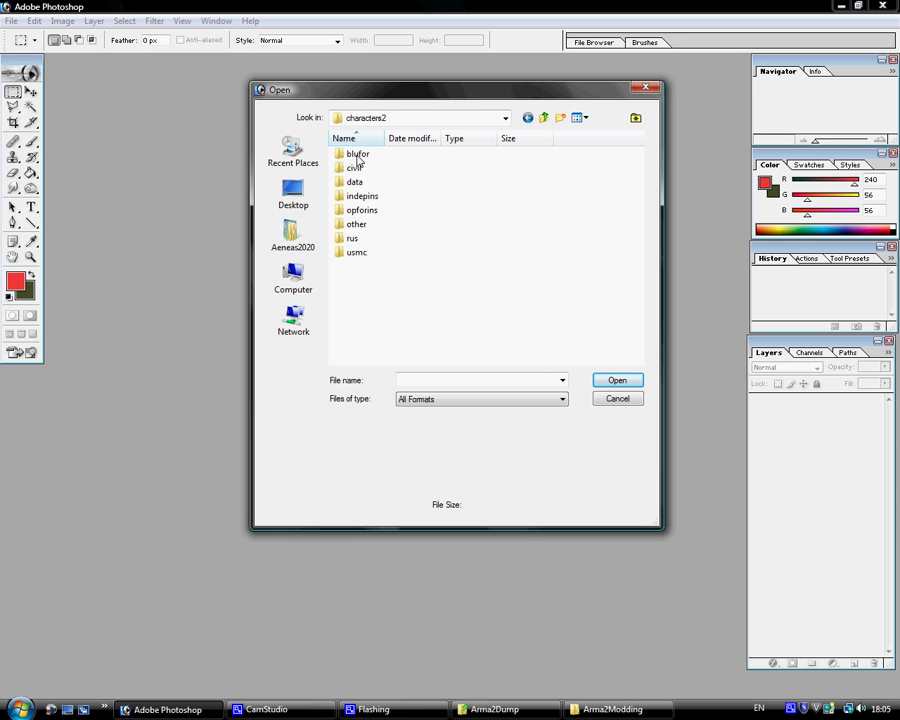
double_click(358, 154)
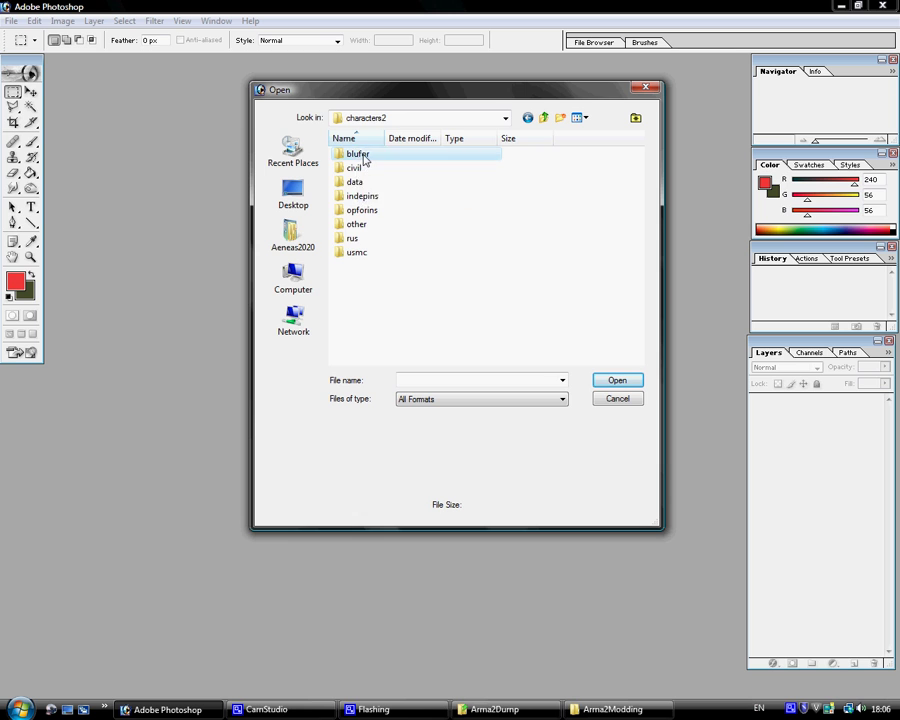
- Open the data folder and pick commander_co.paa and commander_nohq.paa
left_click(364, 158)
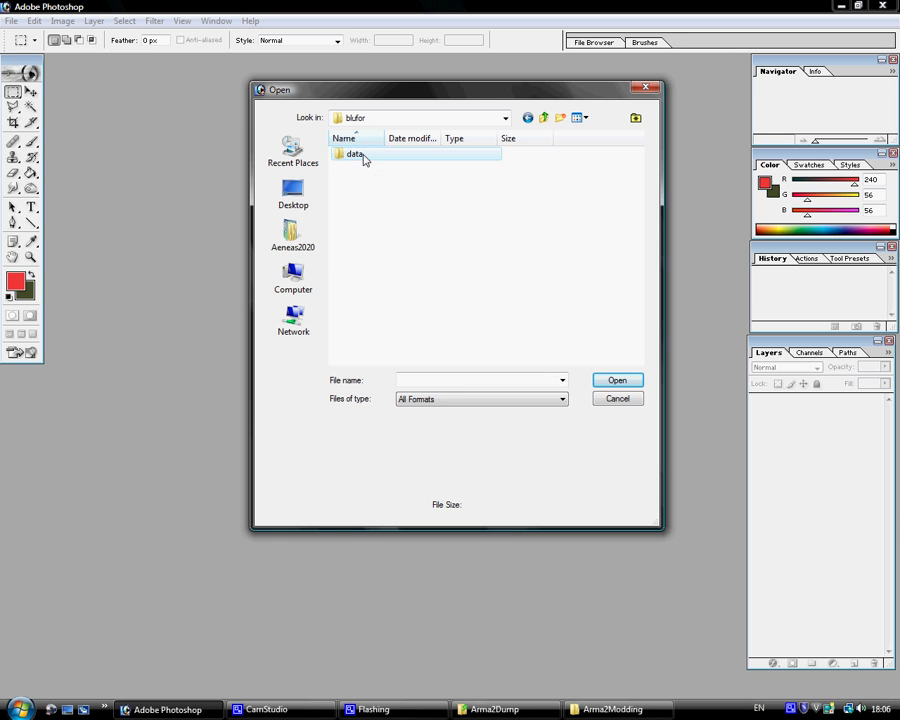
double_click(391, 158)
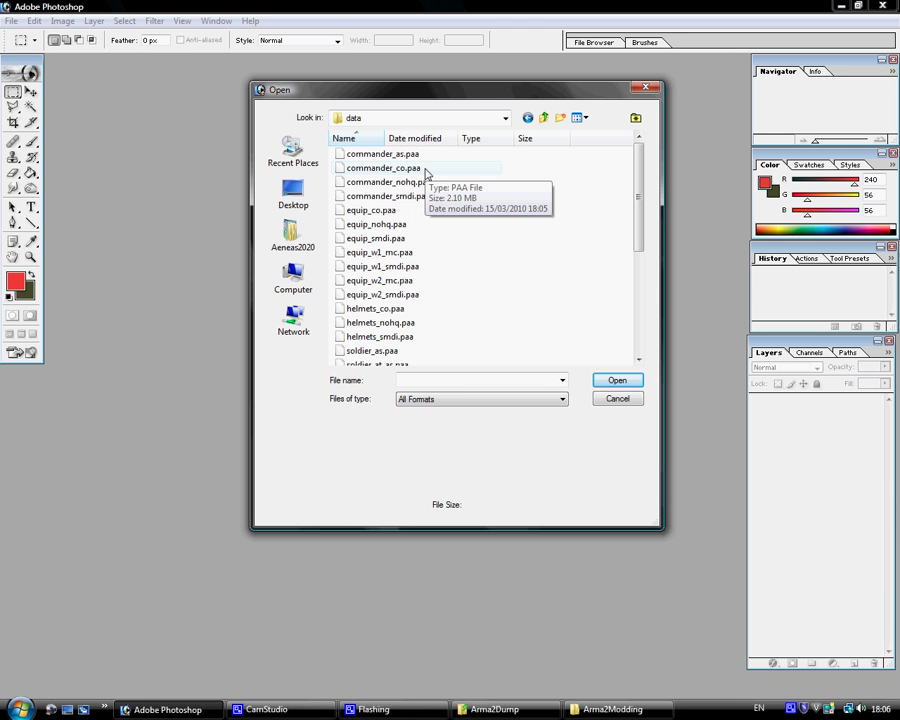
left_click(425, 170)
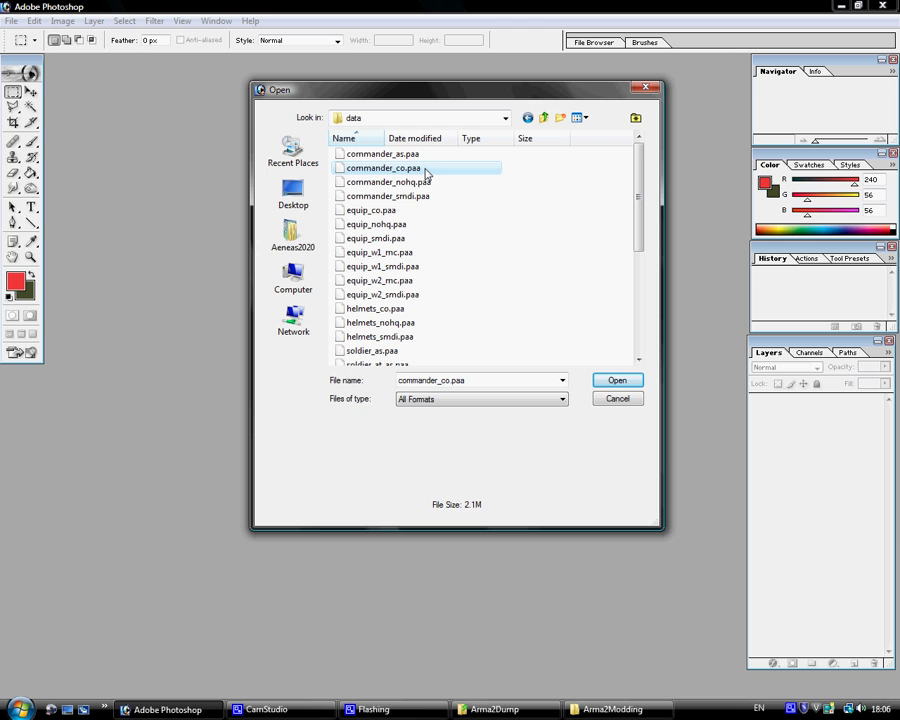
left_click(481, 186, "ctrl")
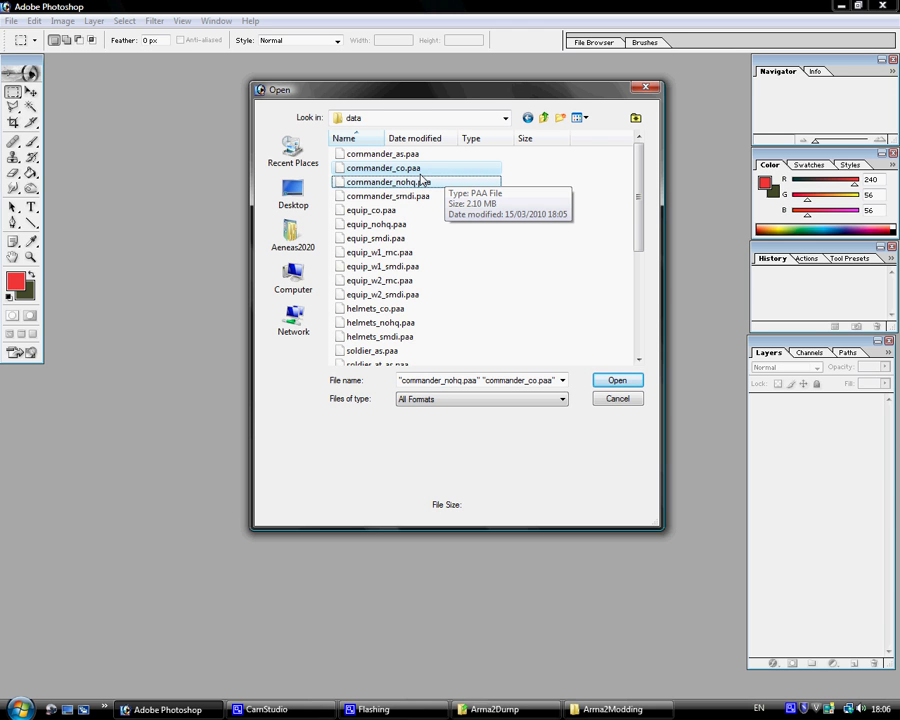
- Open both textures, answering Yes to discard mipmaps for each
left_click(619, 383)
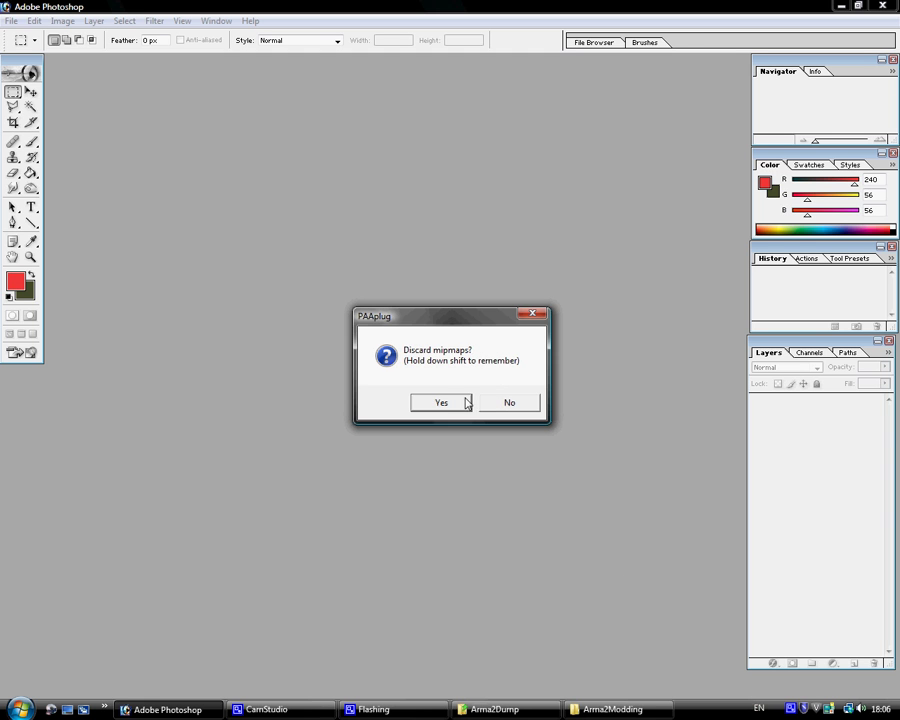
left_click(444, 407)
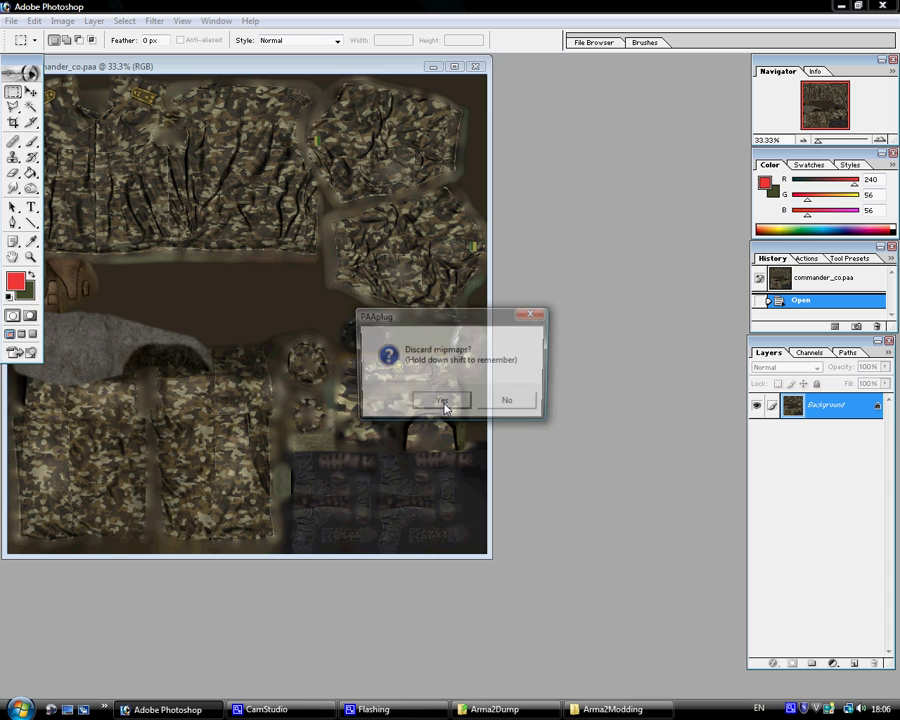
left_click(444, 405)
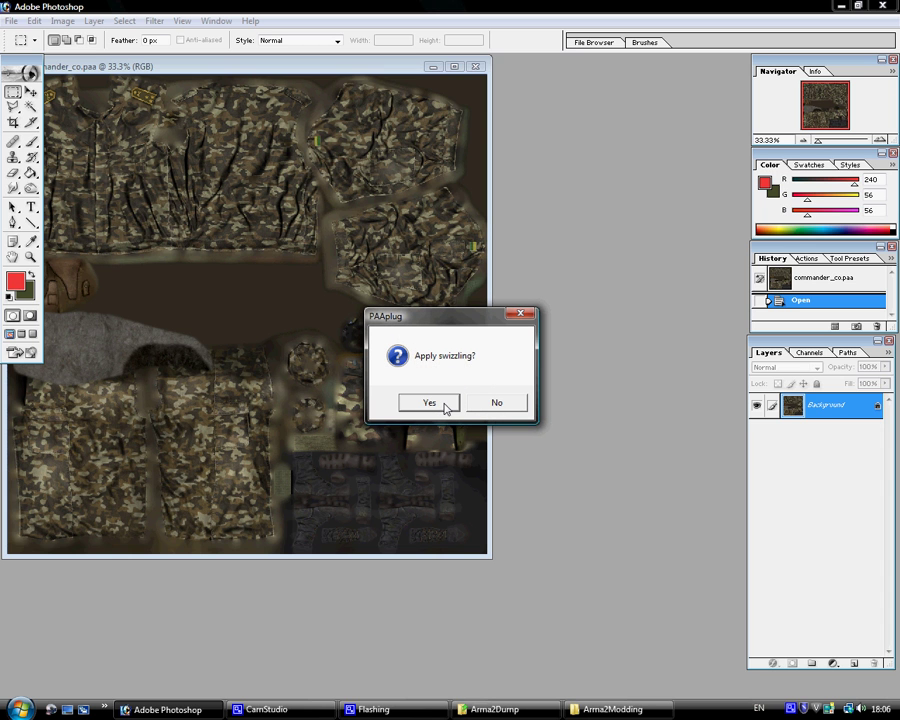
- Apply swizzling and arrange the two texture windows so both are visible
left_click(445, 405)
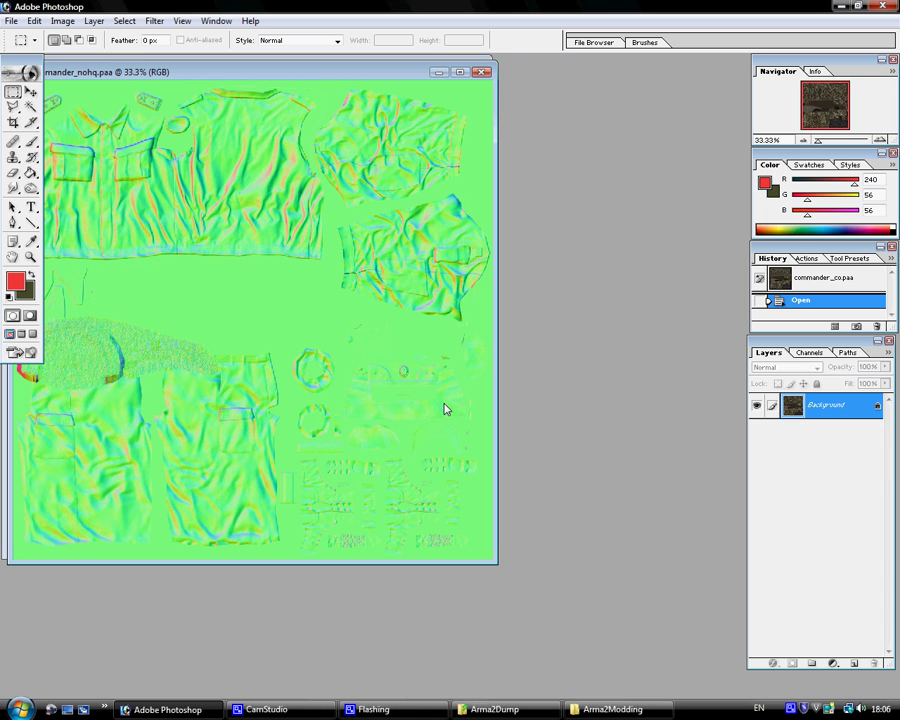
left_click_drag(250, 82, 462, 180)
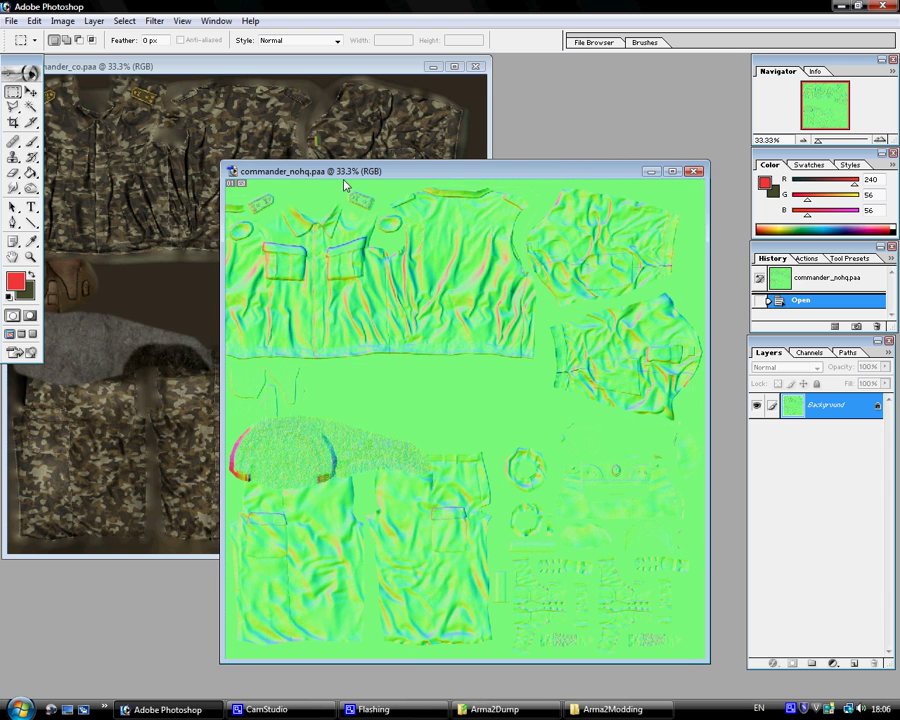
left_click_drag(228, 168, 205, 147)
left_click(150, 116)
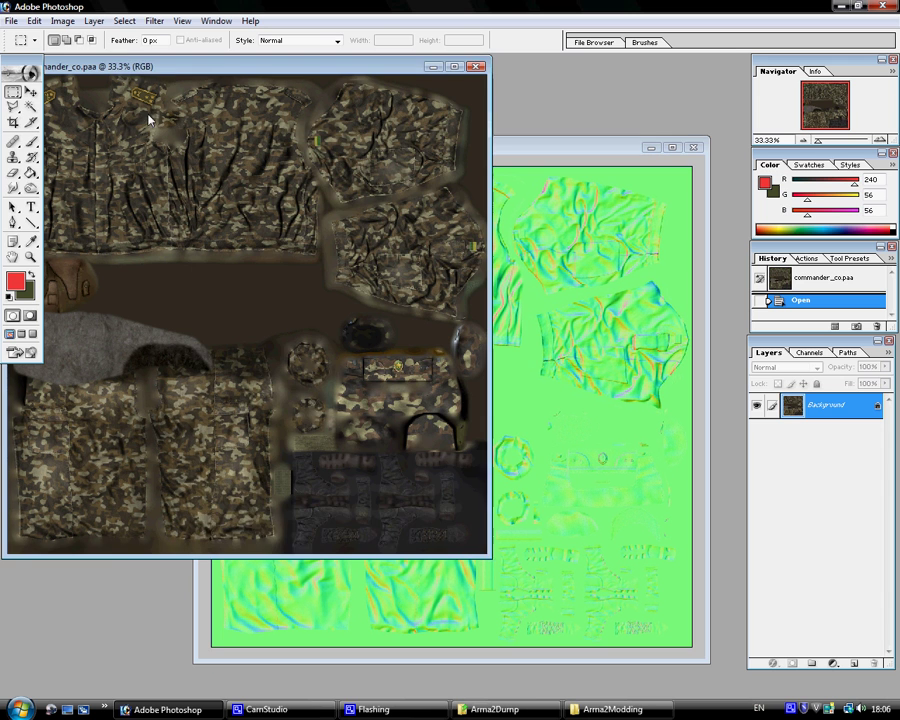
left_click_drag(160, 76, 227, 82)
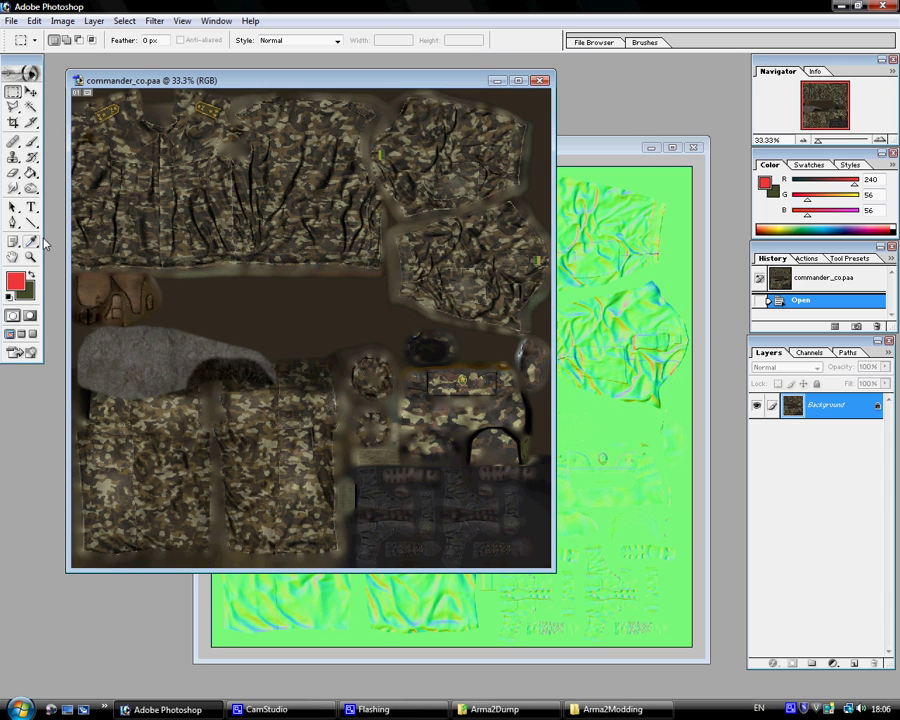
- Enlarge the commander_nohq.paa window and marquee-select its whole canvas
left_click(623, 177)
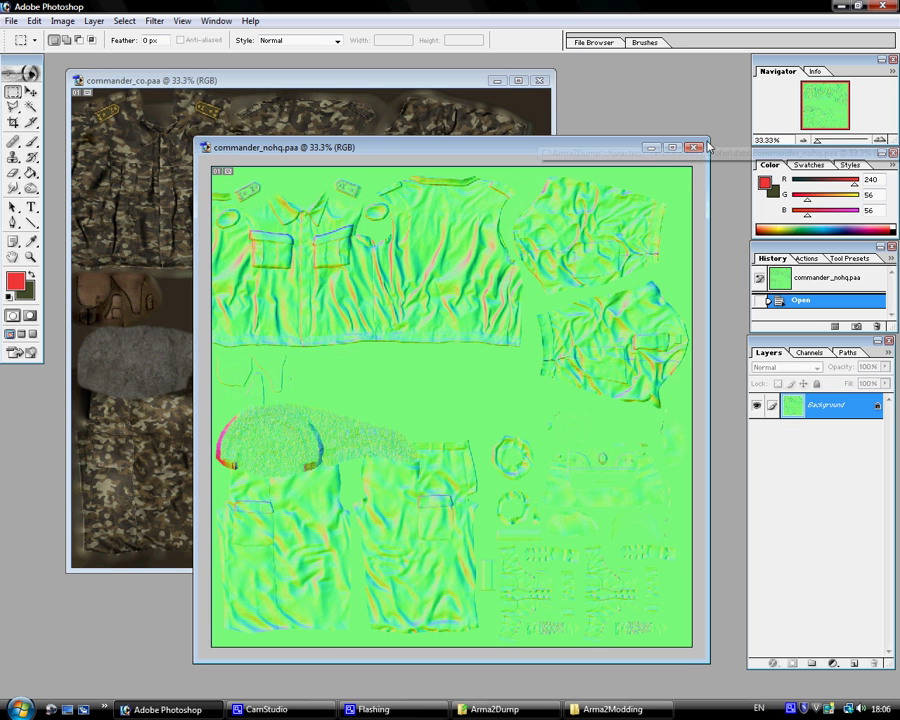
left_click_drag(709, 138, 741, 108)
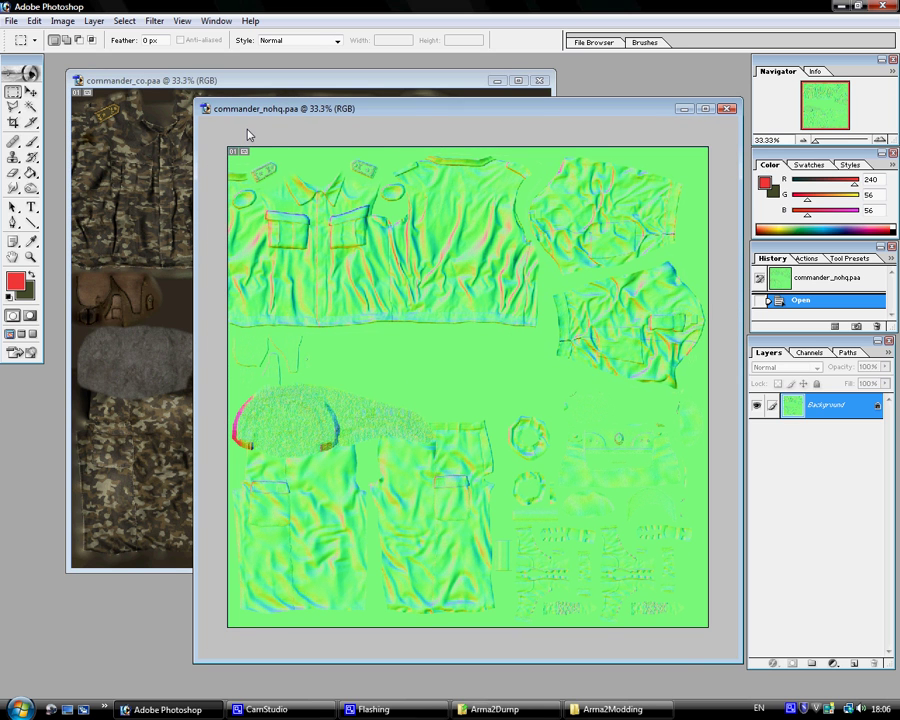
left_click_drag(213, 135, 744, 583)
- Desaturate the normal map, copy it, and paste it into commander_co as Layer 1
left_click(60, 21)
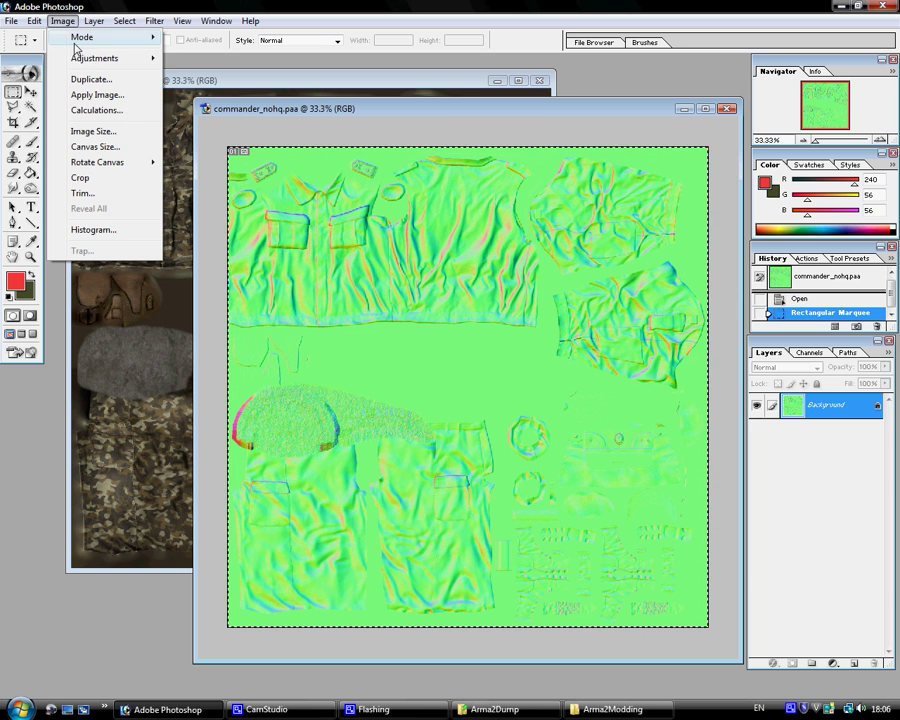
mouse_move(88, 62)
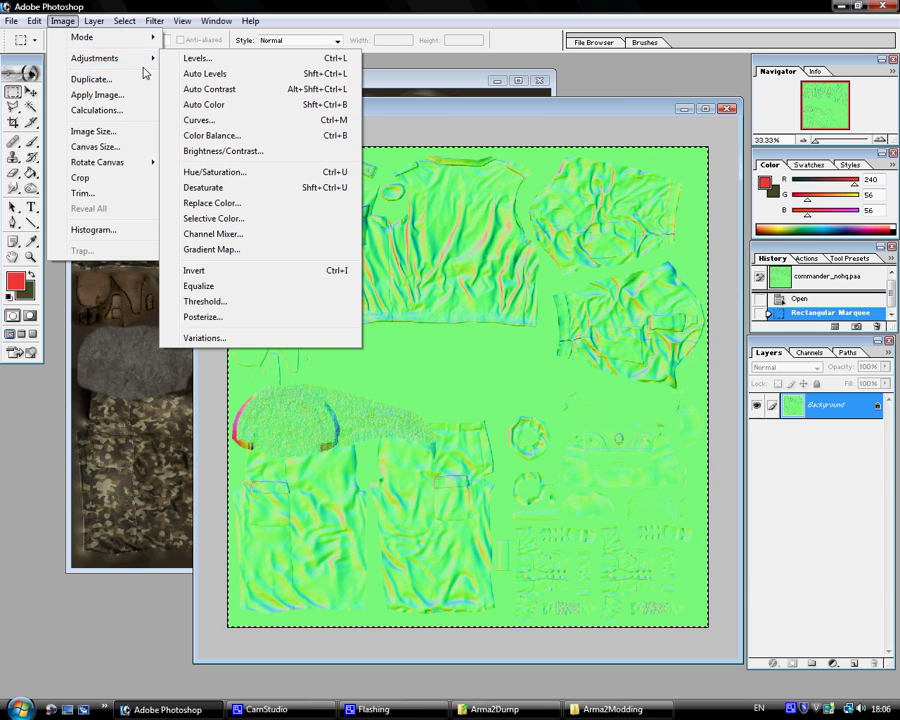
left_click(224, 191)
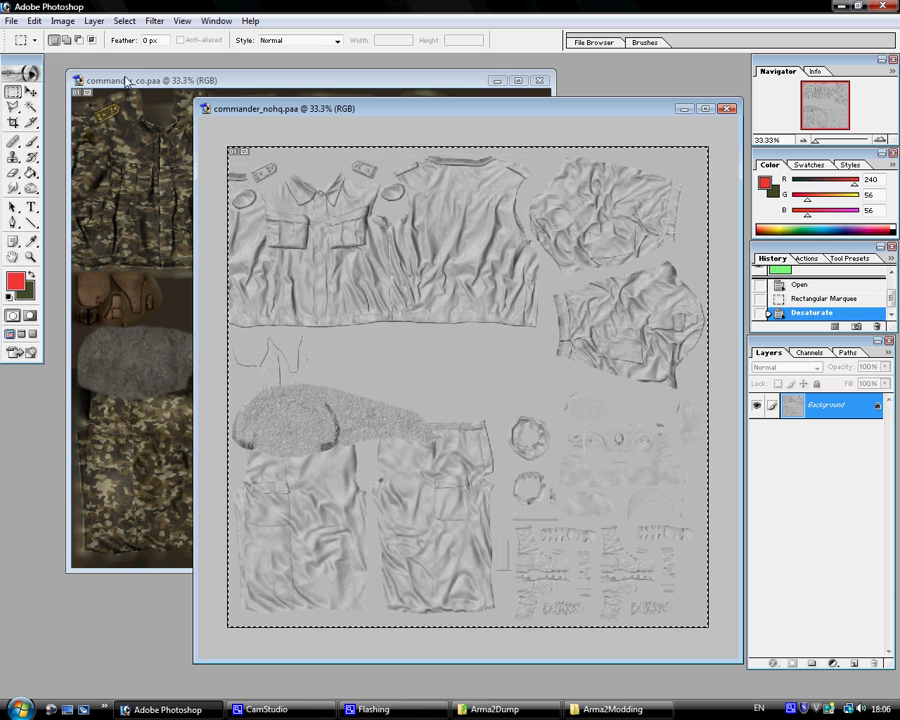
left_click(34, 21)
left_click(97, 126)
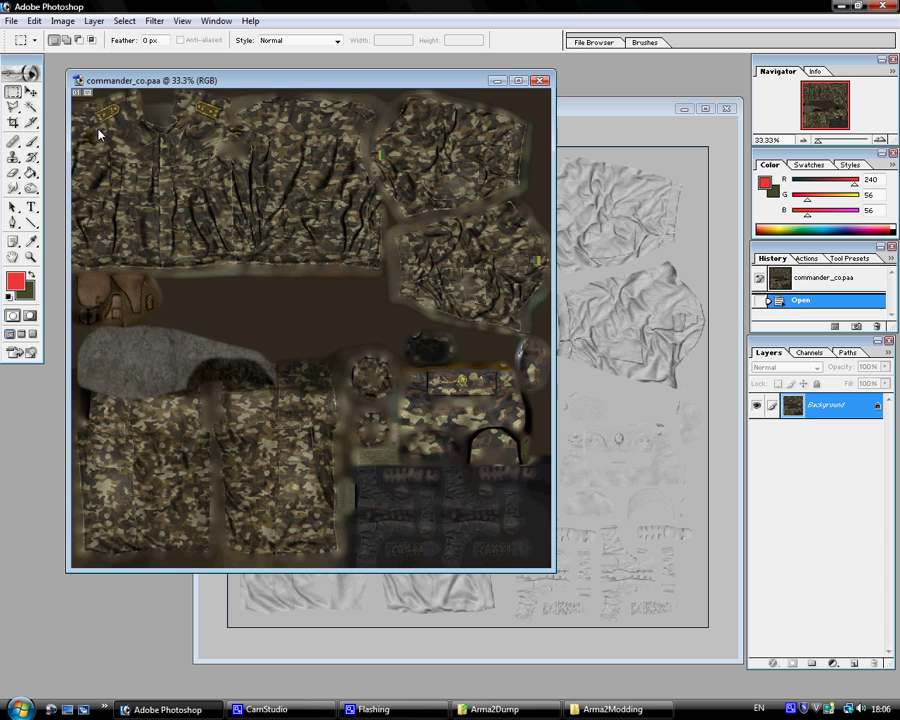
left_click(34, 20)
left_click(76, 155)
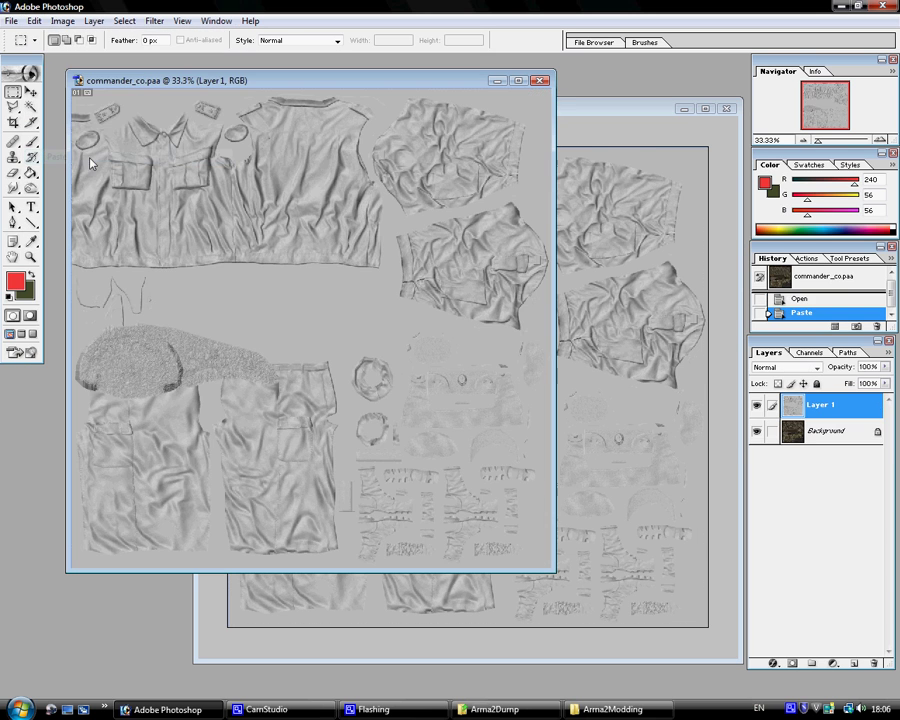
- Close commander_nohq.paa without saving changes
left_click(625, 121)
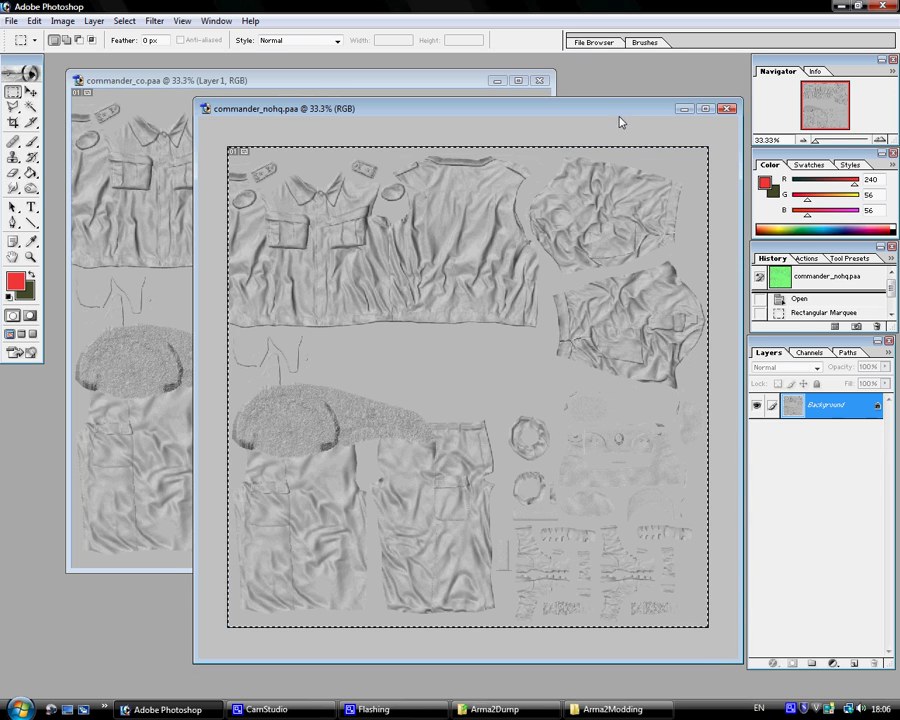
left_click(728, 109)
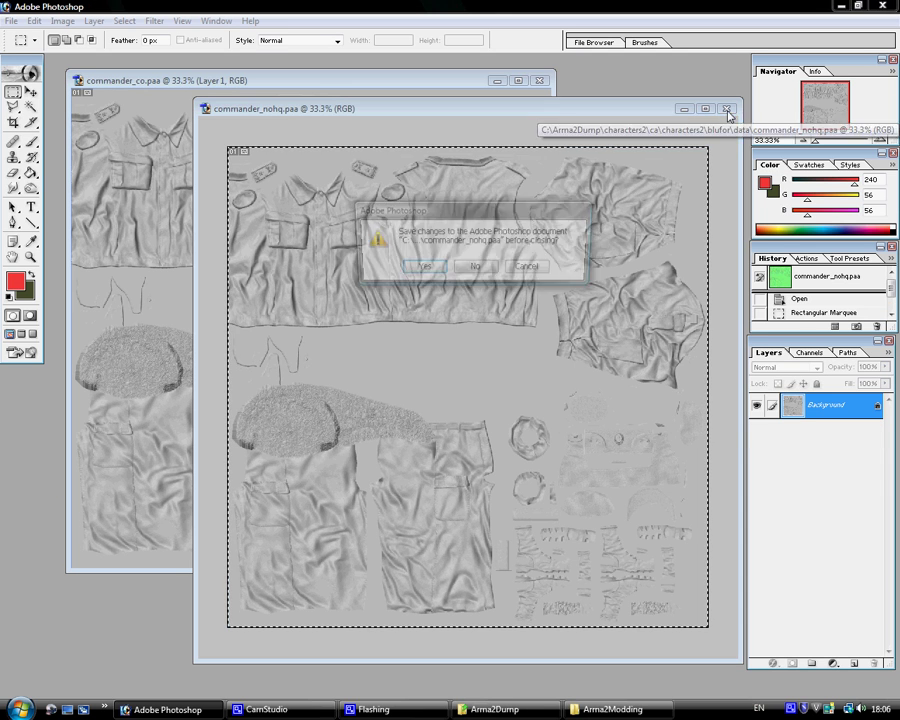
left_click(466, 265)
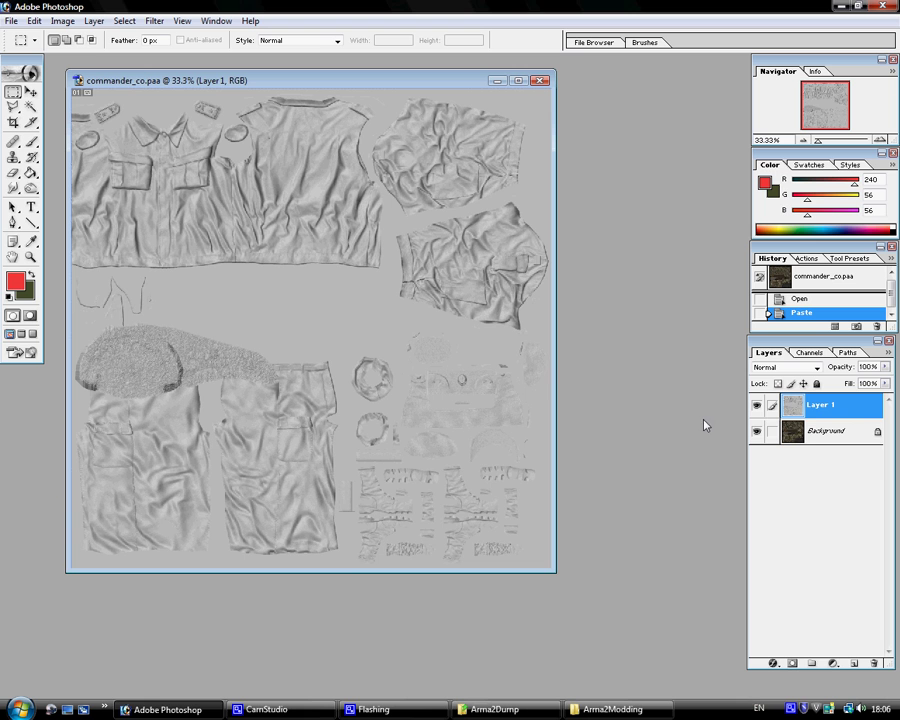
- Clear the grey layer over the fur cap and pouch area using a Polygonal Lasso outline
left_click_drag(542, 569, 628, 614)
left_click(757, 404)
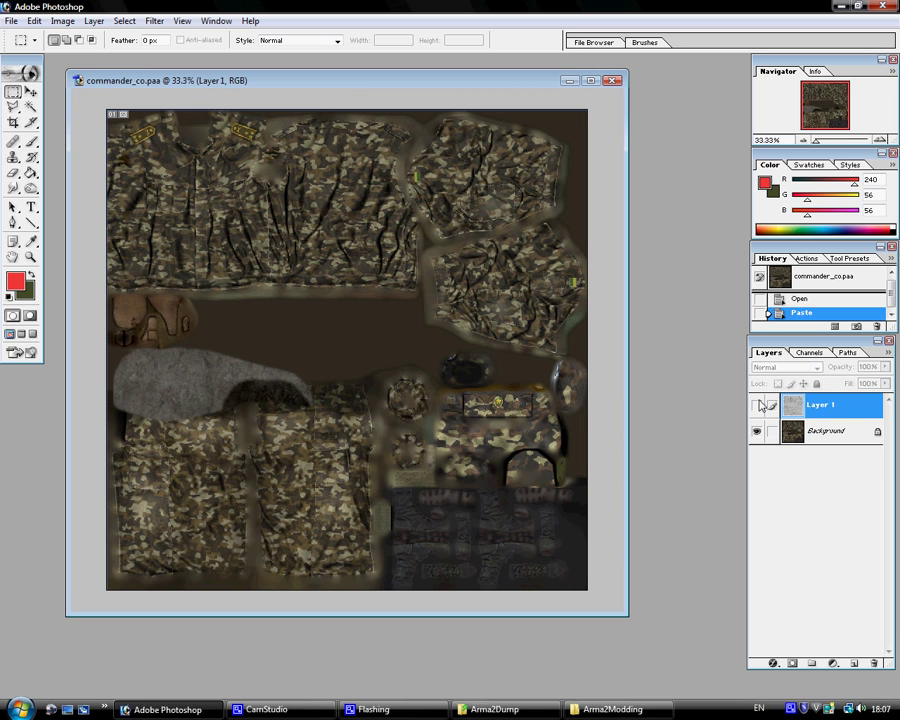
left_click(13, 107)
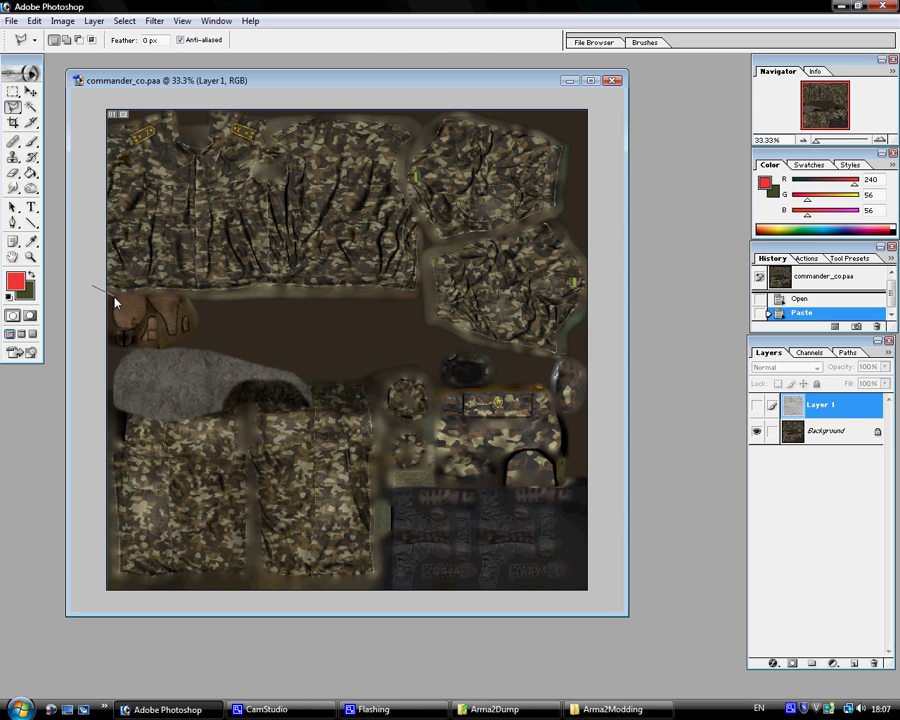
left_click(194, 292)
left_click(297, 359)
left_click(310, 406)
left_click(281, 403)
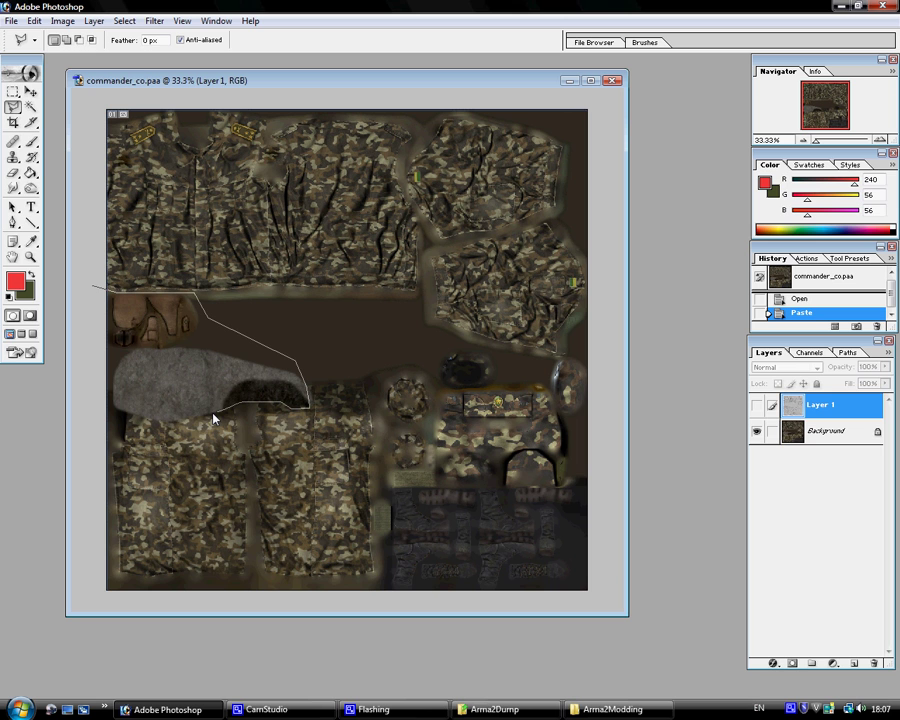
left_click(167, 424)
left_click(105, 406)
left_click(92, 290)
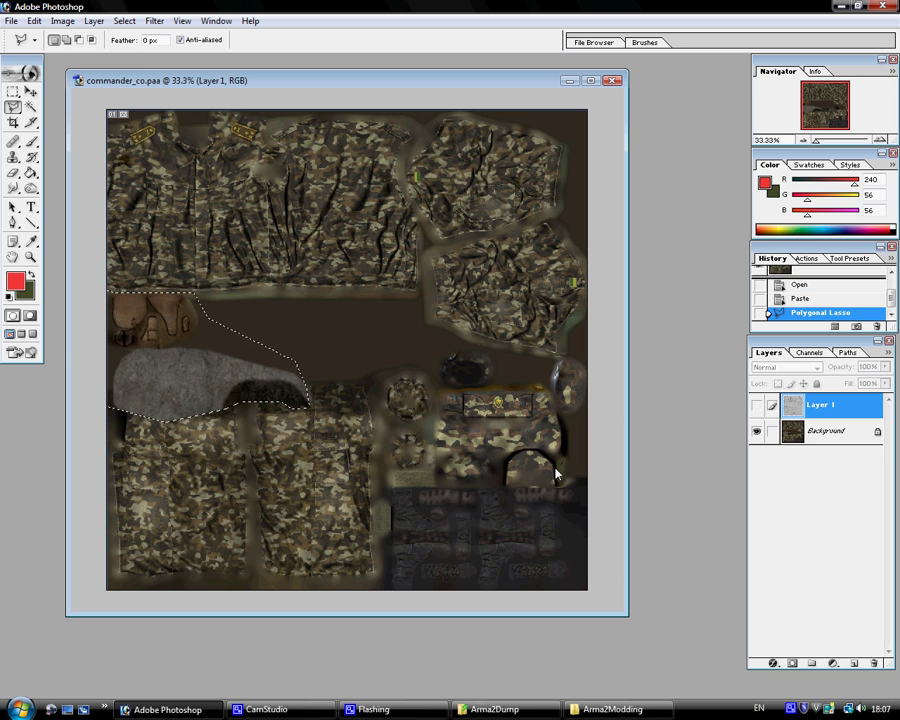
left_click(757, 404)
key("Delete")
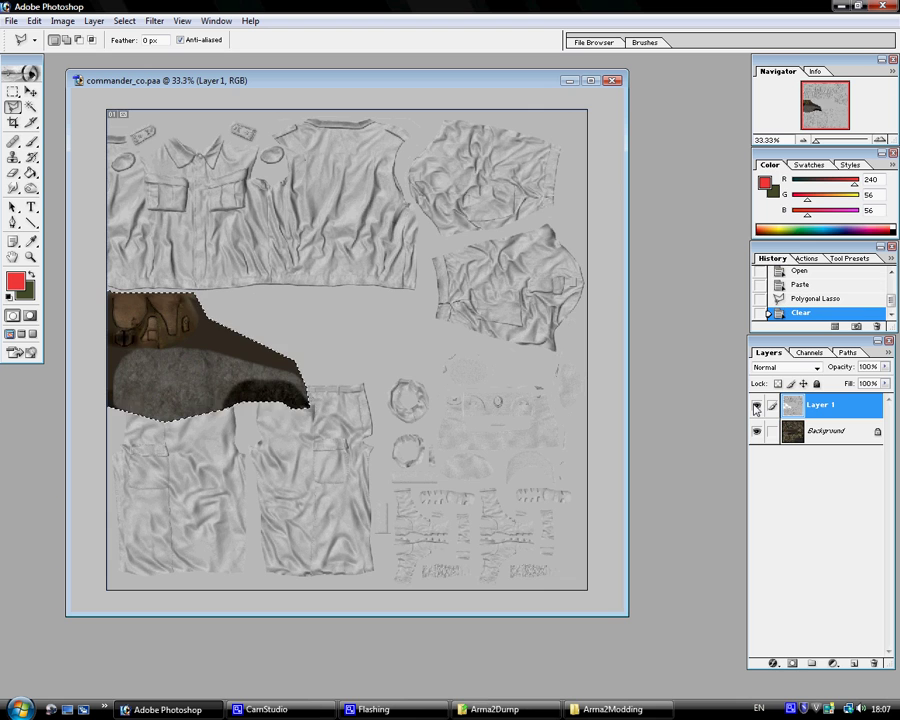
- Clear the grey layer over the dark bottom-right gear block the same way
left_click(757, 405)
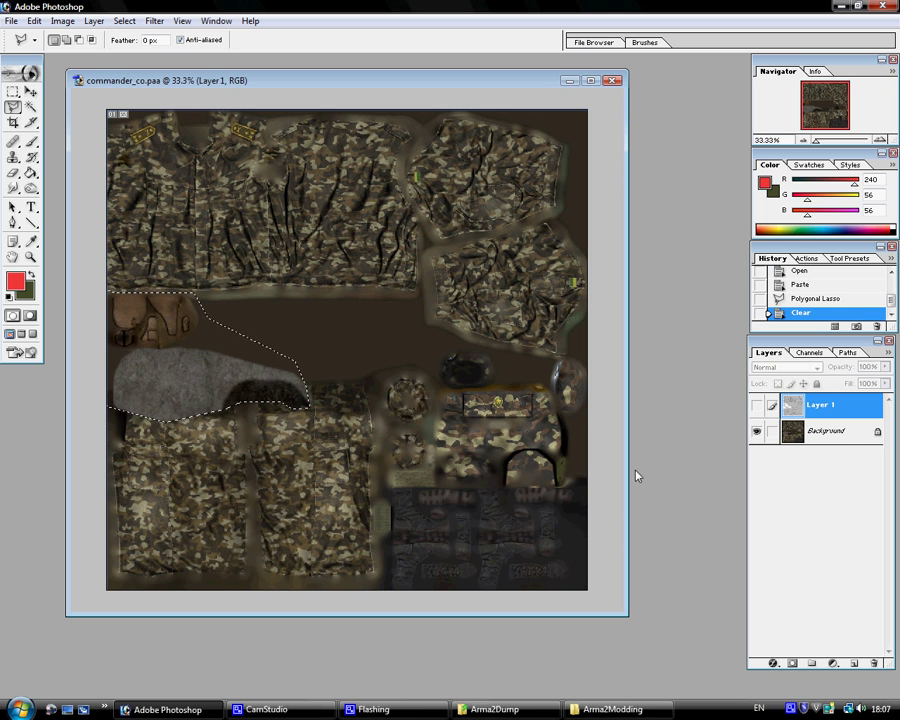
left_click(560, 489)
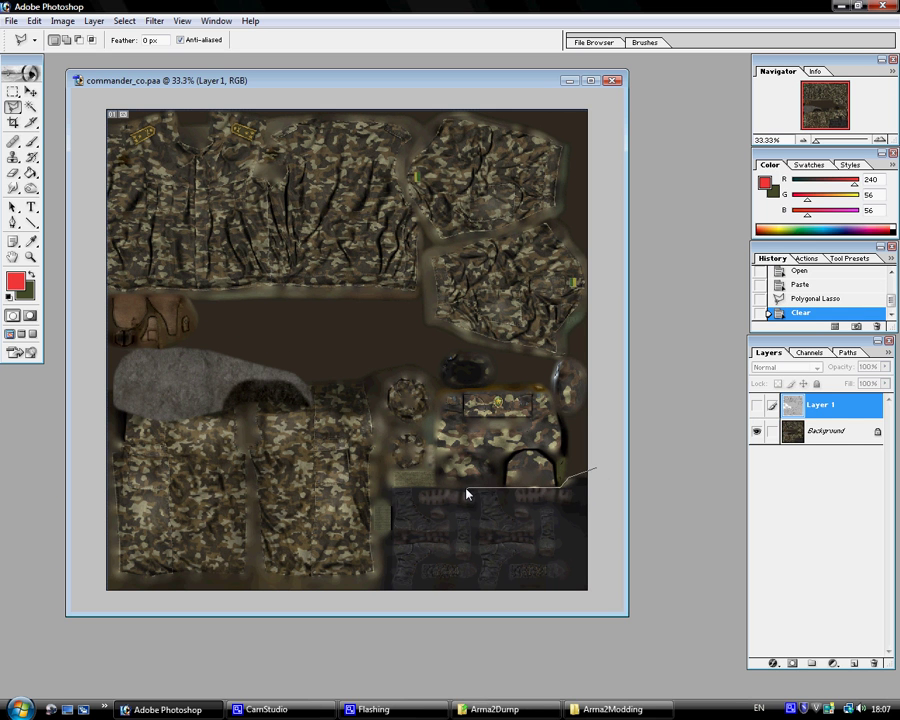
left_click(466, 489)
left_click(373, 509)
left_click(380, 597)
left_click(596, 603)
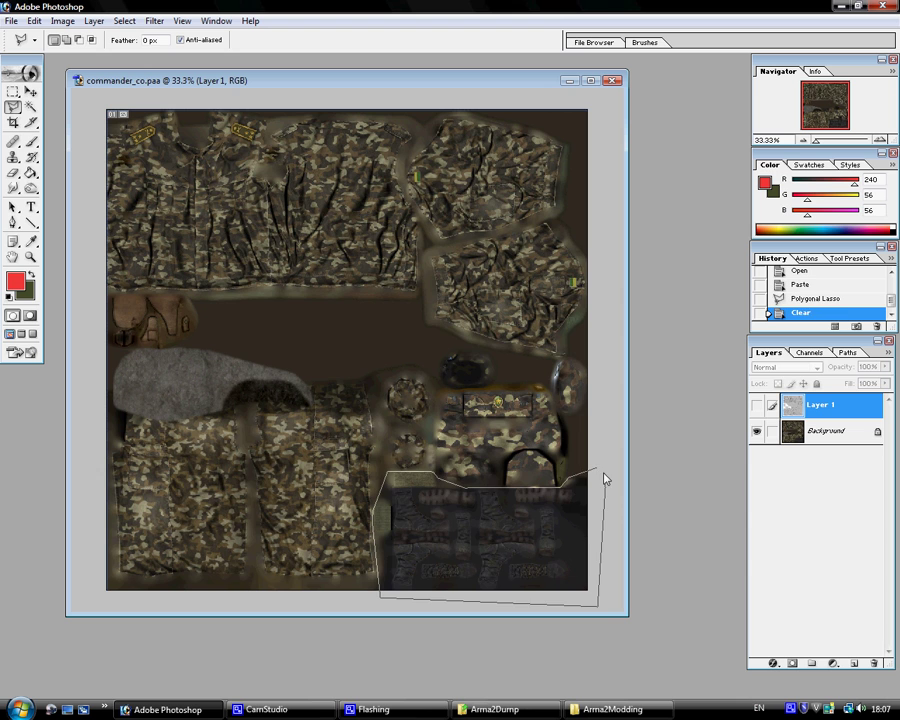
left_click(597, 471)
left_click(757, 405)
key("Delete")
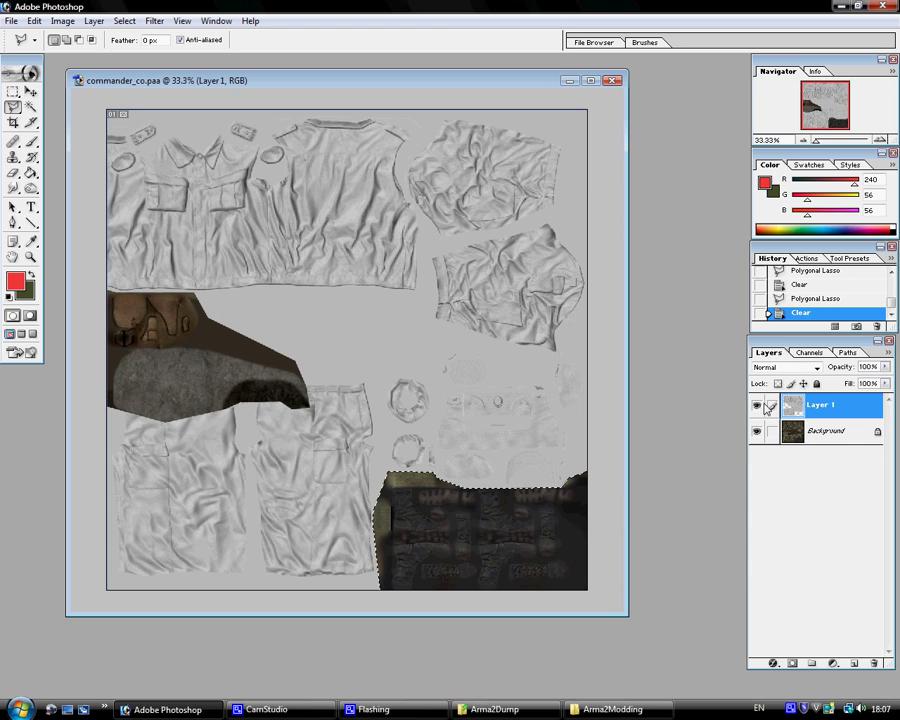
- Deselect and toggle Layer 1 to compare it against the camo
left_click(13, 91)
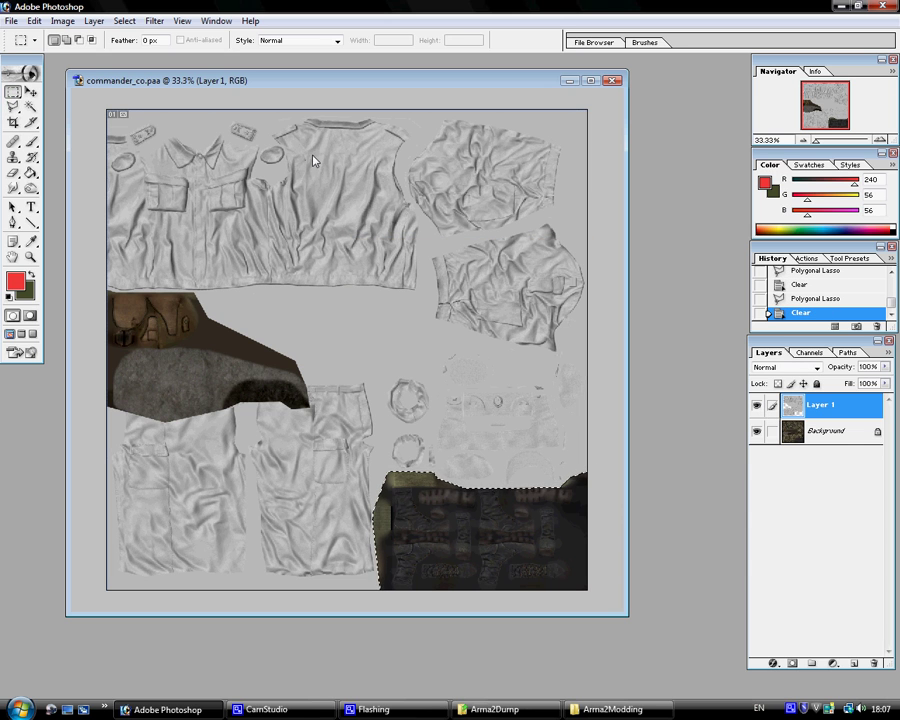
left_click(313, 157)
left_click(757, 405)
left_click(757, 405)
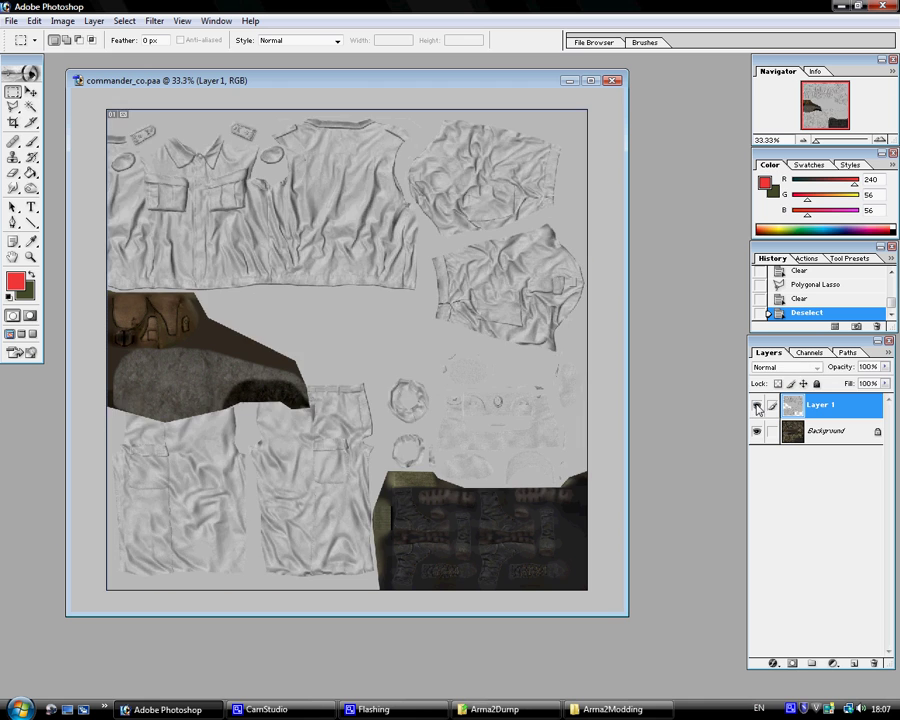
left_click(757, 405)
left_click(757, 405)
left_click(757, 405)
left_click(757, 405)
- Create a new empty Layer 2 via Layer > New > Layer
left_click(93, 21)
mouse_move(85, 36)
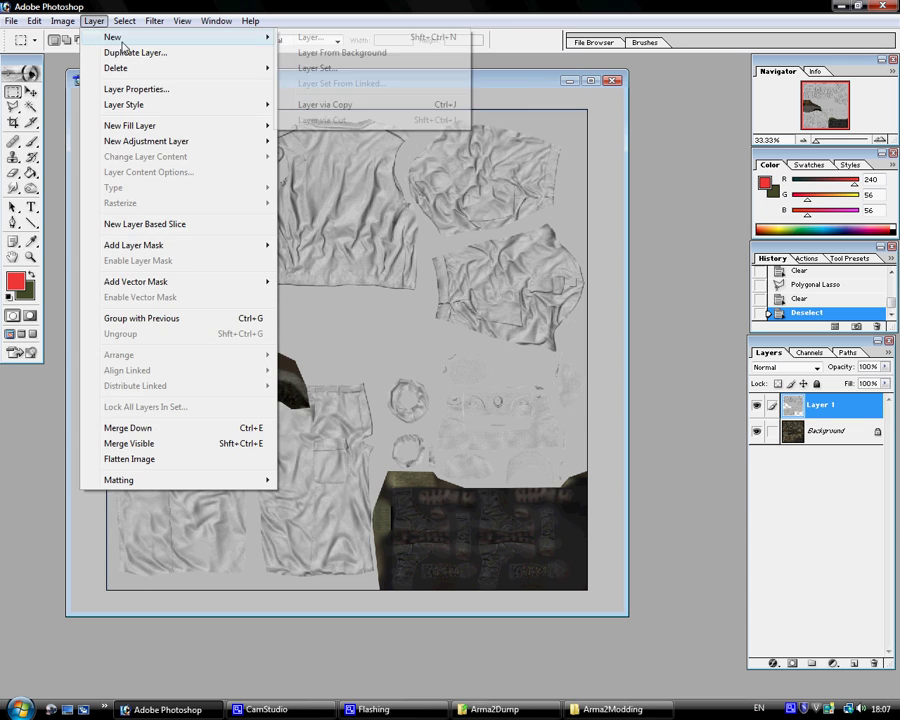
left_click(302, 38)
left_click(567, 321)
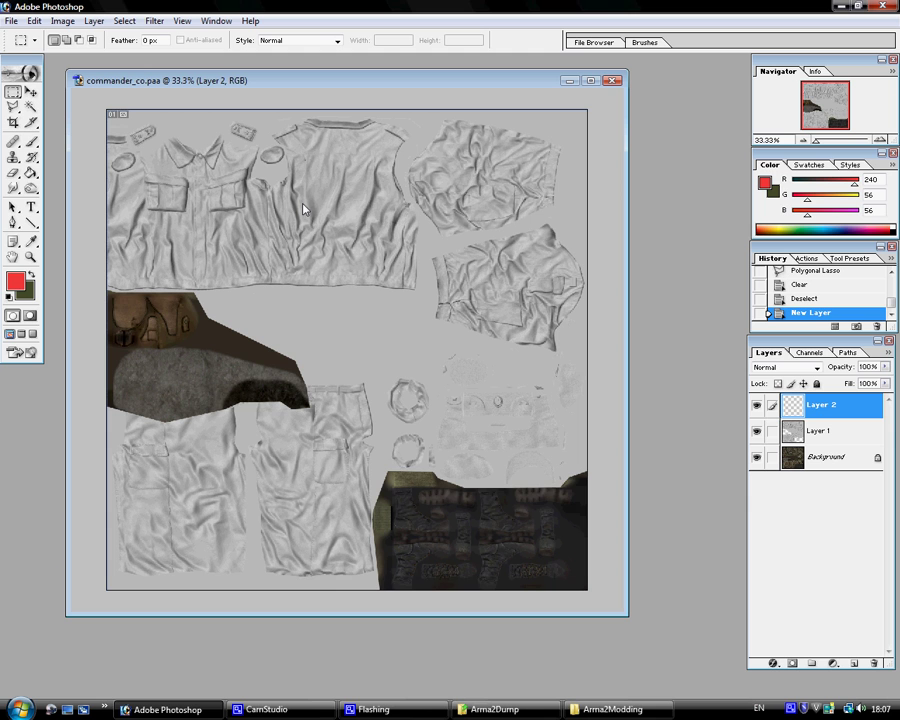
- Select the whole canvas and fill Layer 2 with the red foreground colour
left_click_drag(588, 591, 590, 592)
right_click(490, 303)
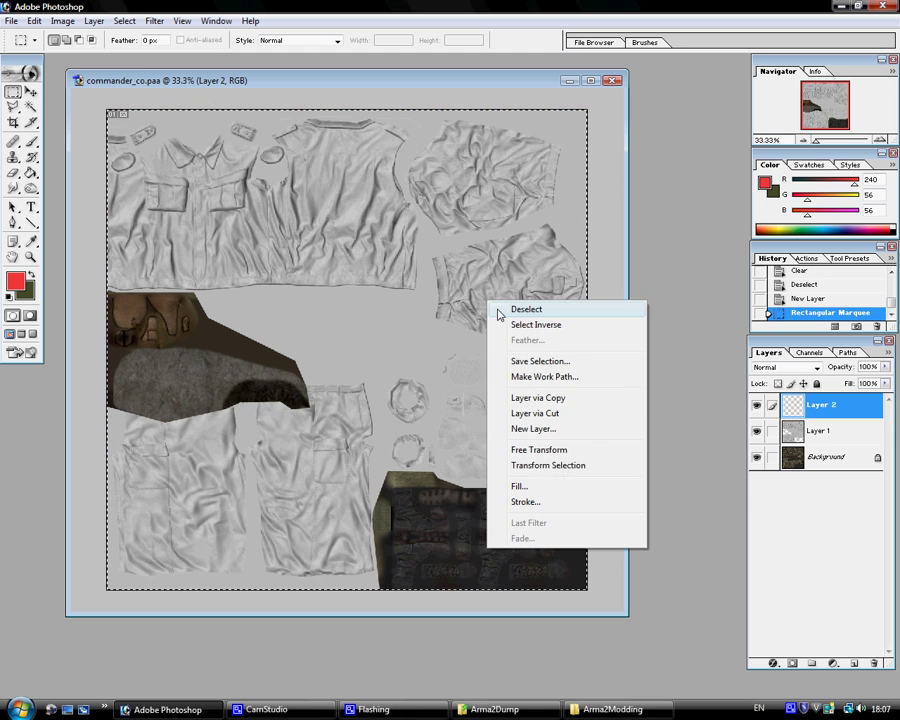
left_click(515, 485)
left_click(478, 310)
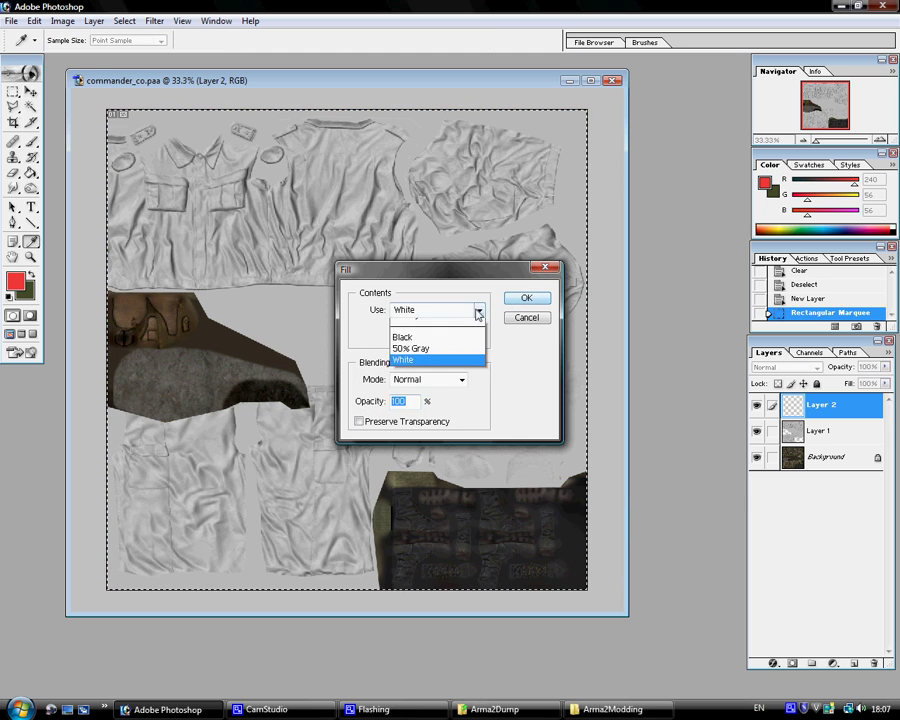
left_click(478, 315)
left_click(521, 301)
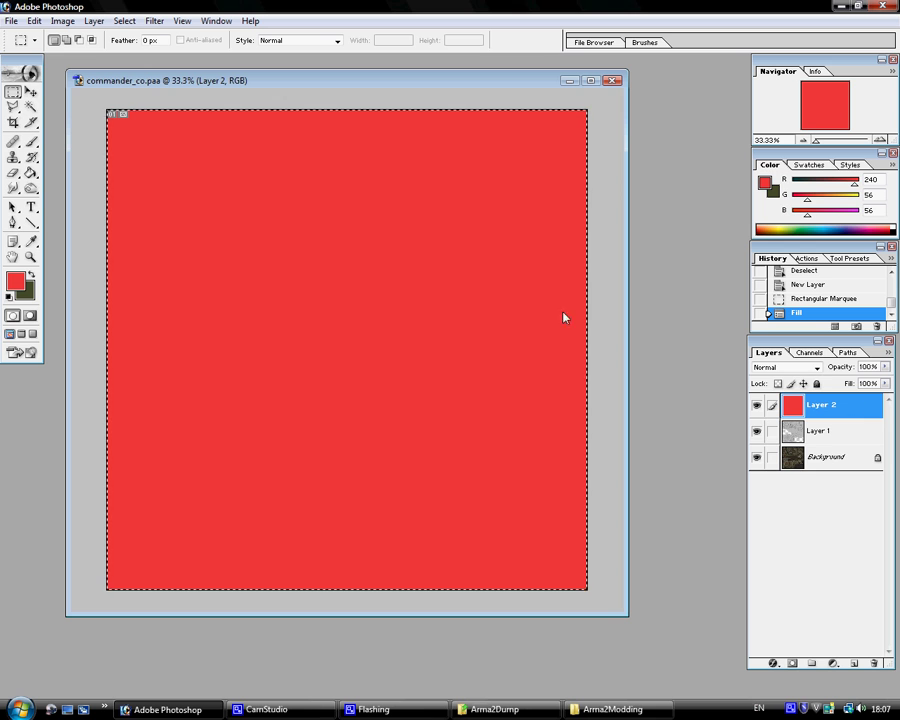
left_click(815, 368)
- Switch red Layer 2 to Soft Light, then hide it so commander_co.paa shows the grey layer
left_click(794, 496)
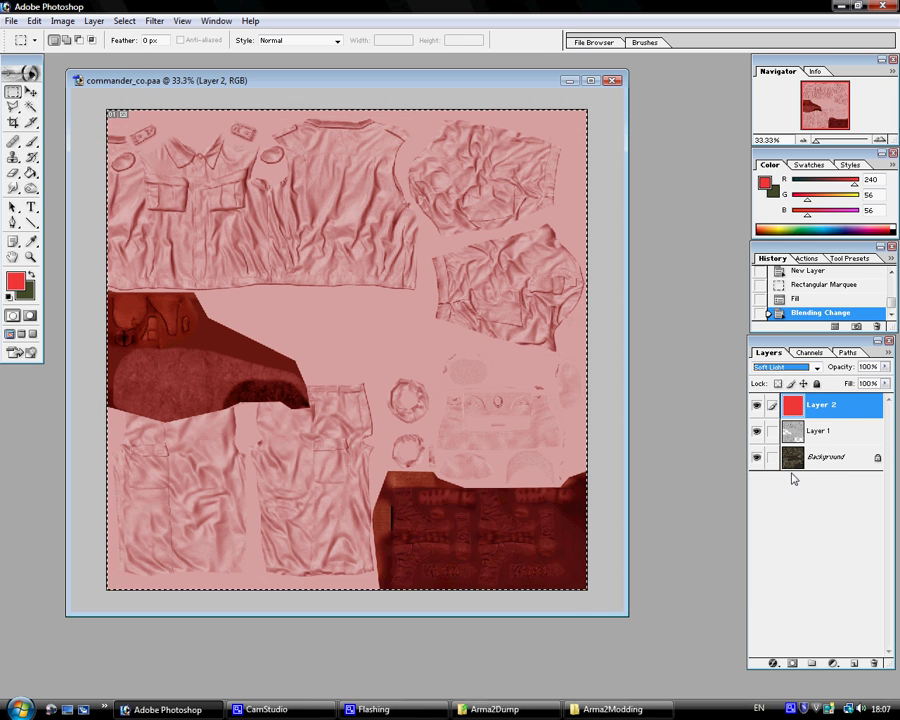
left_click(756, 404)
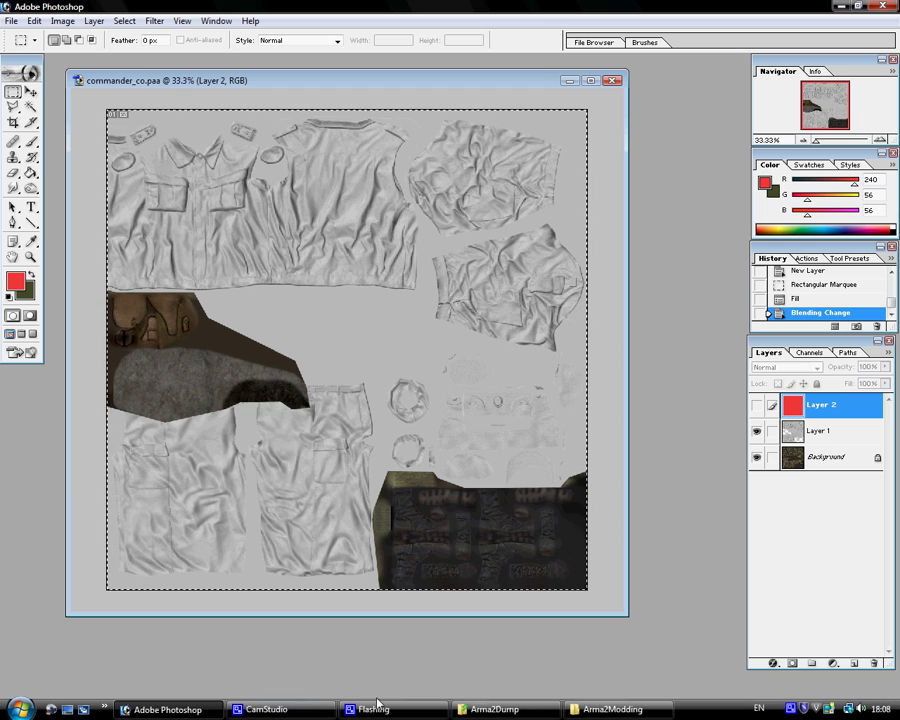
left_click(268, 709)
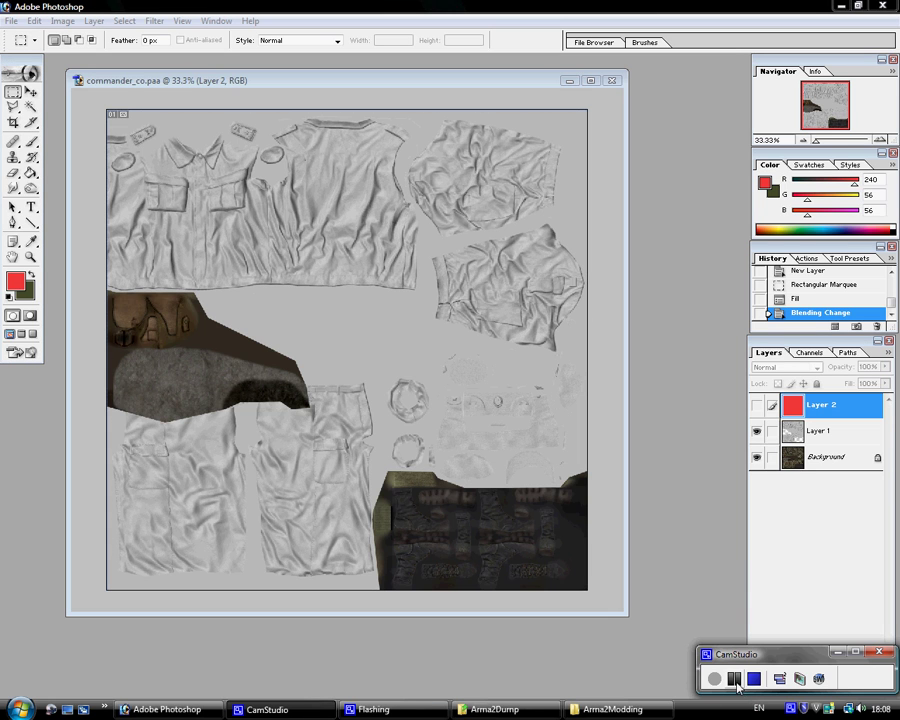